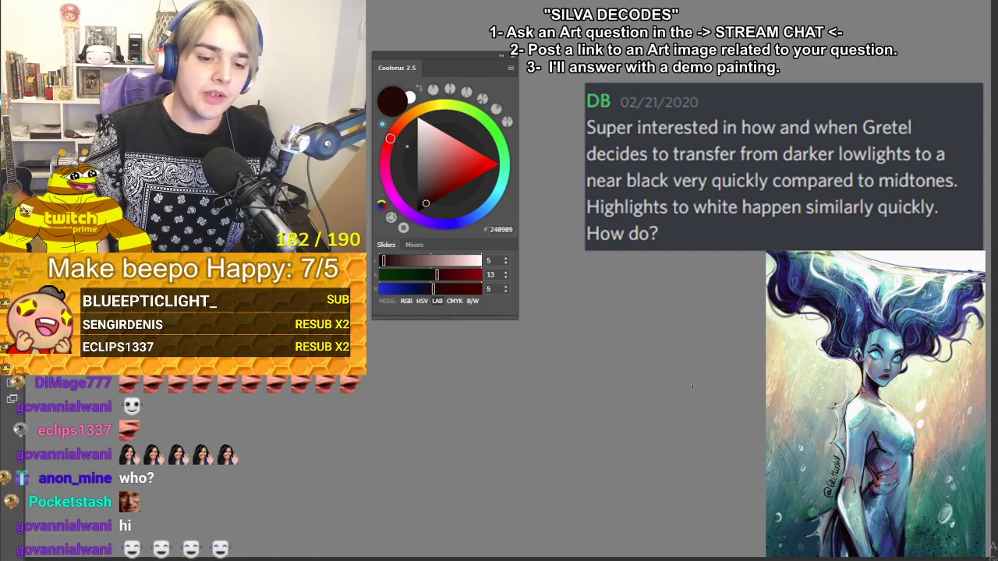
- Sample the near-black colour 0D0509 from the dark lower area of the reference painting as the brush colour
left_click(852, 538, "alt")
left_click(815, 515, "alt")
left_click_drag(545, 276, 559, 405)
key("ctrl+z")
mouse_move(563, 318)
left_mouse_down()
mouse_move(576, 377)
mouse_move(624, 476)
left_mouse_up()
key("ctrl+z")
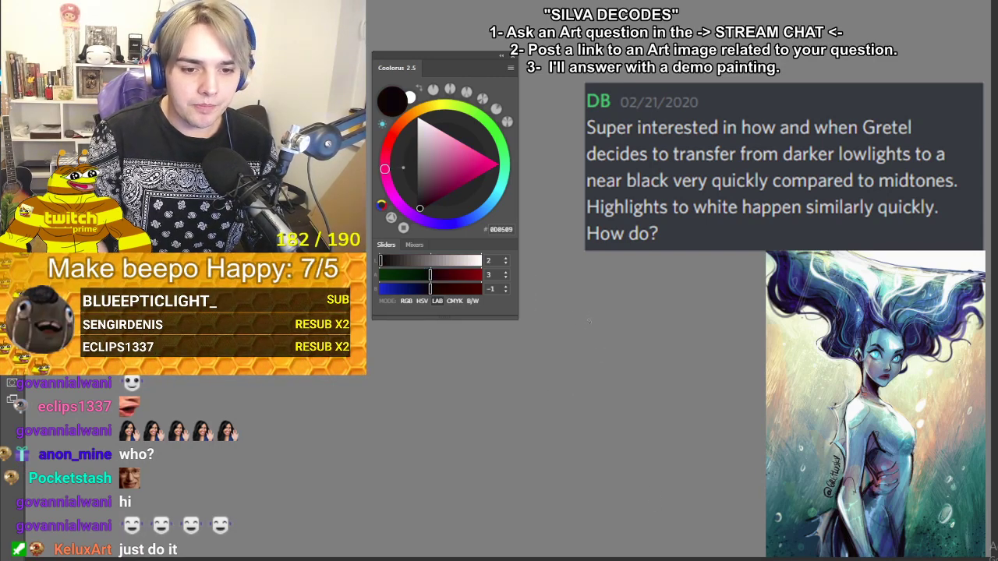
key("ctrl+z")
mouse_move(587, 322)
left_mouse_down()
mouse_move(636, 466)
mouse_move(622, 445)
mouse_move(630, 457)
left_mouse_up()
key("ctrl+z")
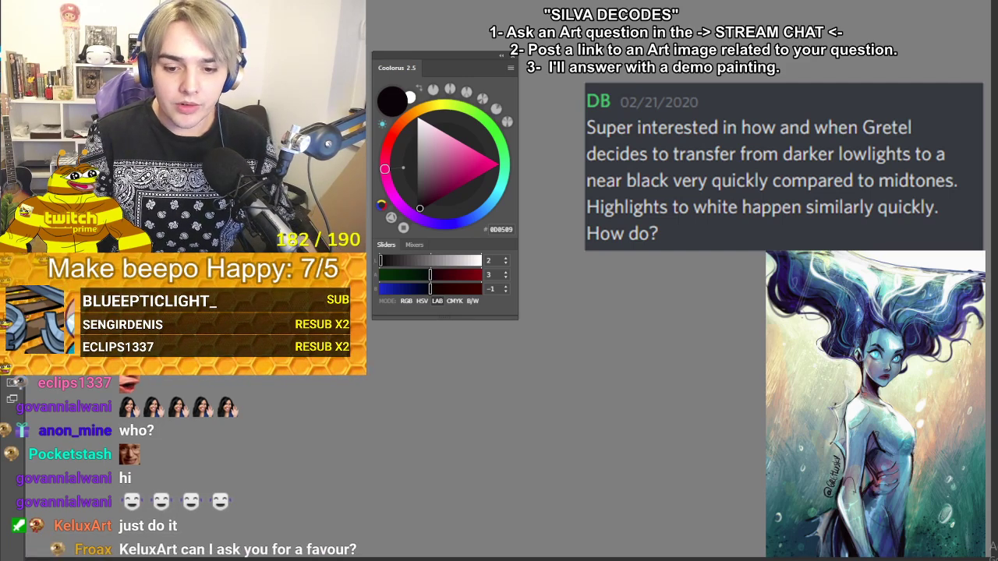
- Select a rectangle around the figure's head in the reference painting and copy it
left_click_drag(845, 307, 916, 403)
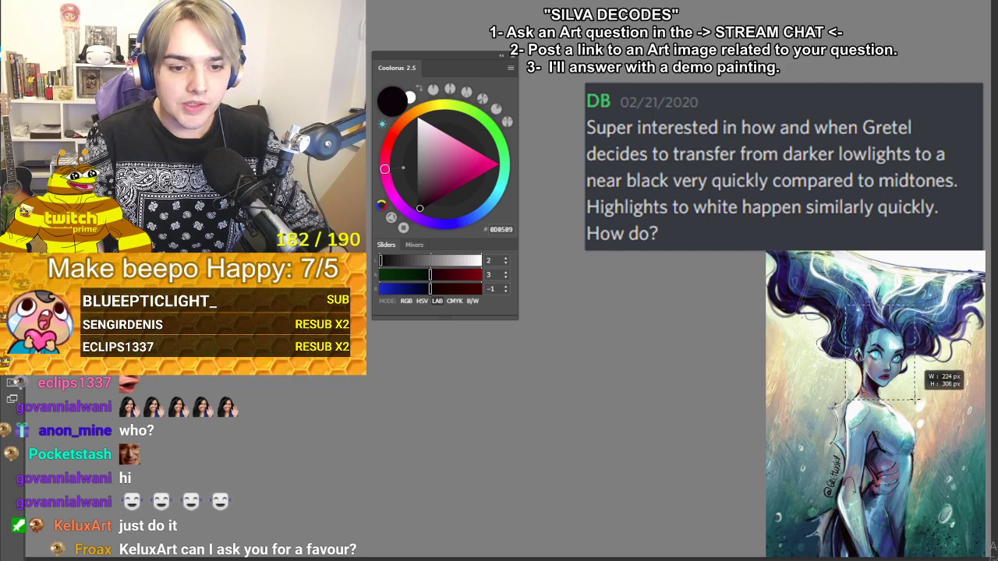
key("ctrl+c")
key("Return")
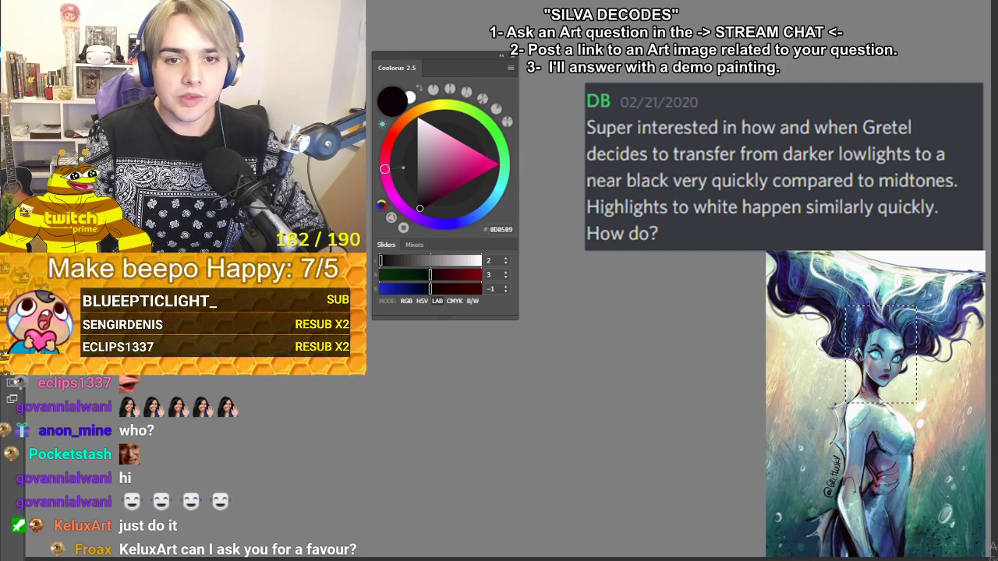
- Enlarge and reposition the copied head beneath the question, and delete the rest of the reference painting
key("ctrl+t")
left_click_drag(917, 306, 863, 332)
left_click_drag(900, 425, 919, 453)
key("Return")
key("Delete")
key("ctrl+t")
left_click_drag(879, 341, 891, 359)
key("Return")
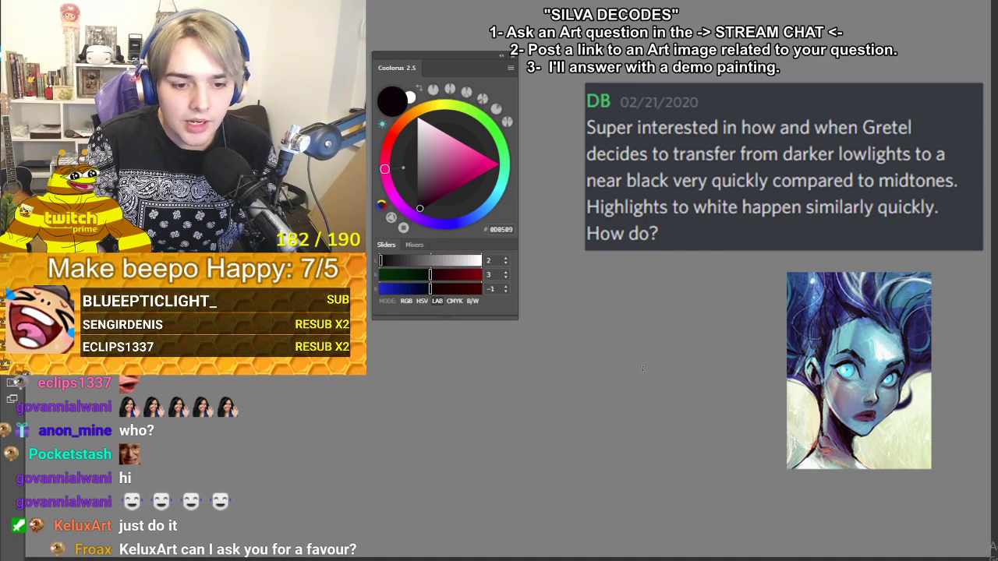
- Sketch the two neck lines and the starts of the shoulders on the blank canvas beside the reference head
left_click_drag(637, 369, 644, 406)
key("ctrl+z")
left_click_drag(580, 351, 597, 469)
left_click_drag(657, 413, 692, 477)
left_click_drag(608, 438, 585, 477)
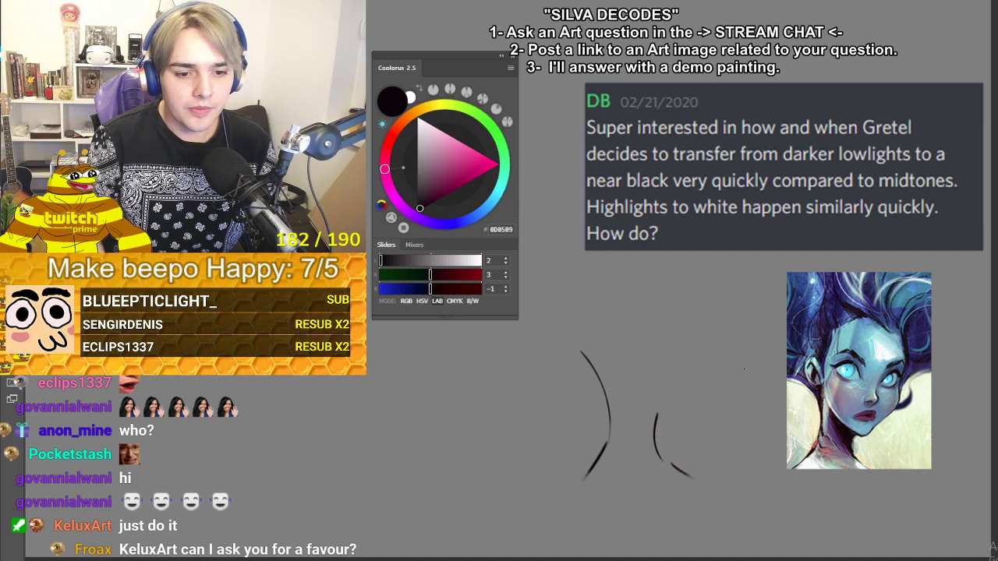
- Sketch the jaw, chin and far cheek contour above the neck, undoing strokes that do not fit
mouse_move(612, 385)
left_mouse_down()
mouse_move(683, 439)
mouse_move(693, 413)
mouse_move(675, 432)
mouse_move(726, 366)
left_mouse_up()
key("ctrl+z")
key("ctrl+z")
key("ctrl+z")
key("ctrl+z")
key("ctrl+z")
key("ctrl+z")
key("ctrl+z")
key("ctrl+z")
mouse_move(709, 330)
left_mouse_down()
mouse_move(735, 372)
mouse_move(726, 363)
mouse_move(706, 391)
mouse_move(699, 429)
left_mouse_up()
key("ctrl+z")
key("ctrl+z")
key("ctrl+z")
key("ctrl+z")
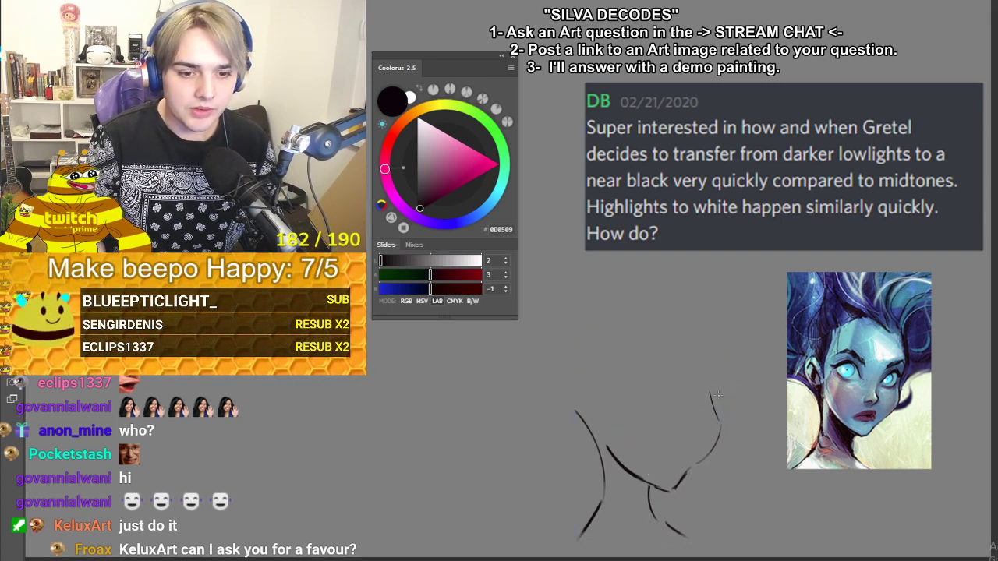
- Extend the far side of the face upward with a contour from the cheek past the brow to the forehead
key("ctrl+z")
mouse_move(711, 287)
left_mouse_down()
mouse_move(704, 391)
mouse_move(730, 333)
mouse_move(711, 394)
left_mouse_up()
key("ctrl+z")
key("ctrl+z")
key("ctrl+z")
key("ctrl+z")
left_click_drag(734, 339, 717, 401)
key("ctrl+z")
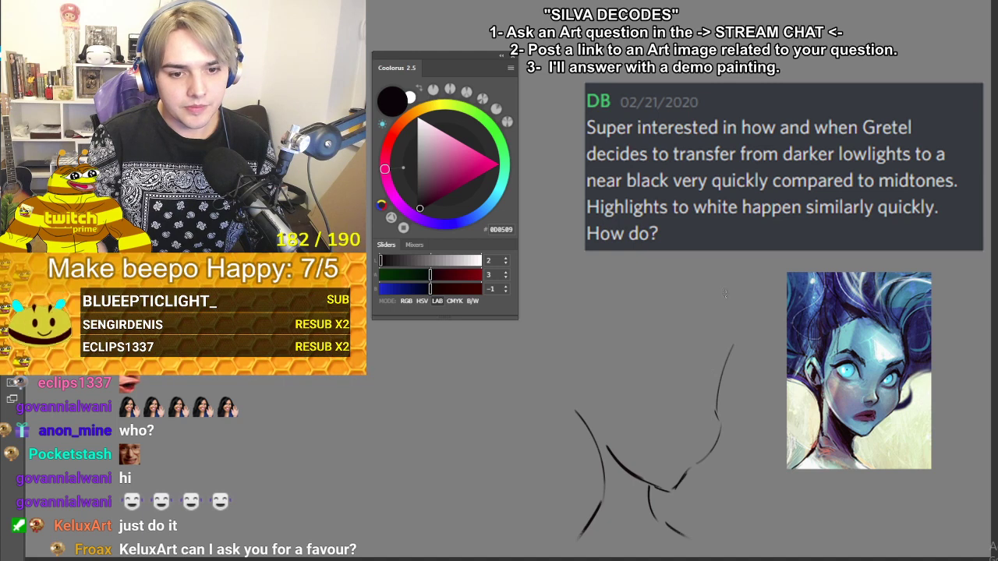
left_click_drag(728, 292, 733, 341)
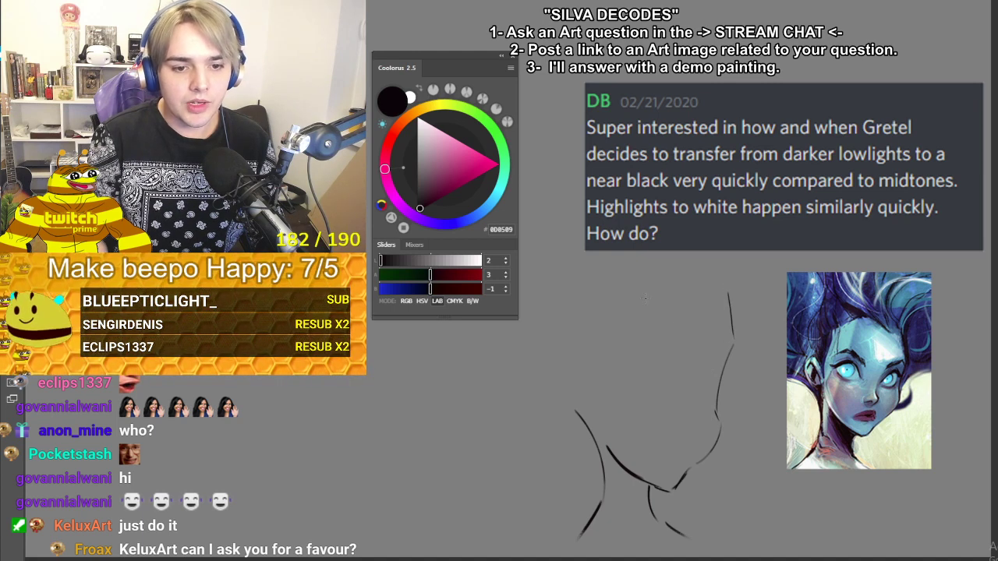
- Sketch the curved top of the head and a hair strand rising from the far side of the forehead
left_click_drag(612, 290, 665, 278)
key("ctrl+z")
mouse_move(609, 313)
left_mouse_down()
mouse_move(675, 279)
mouse_move(693, 302)
left_mouse_up()
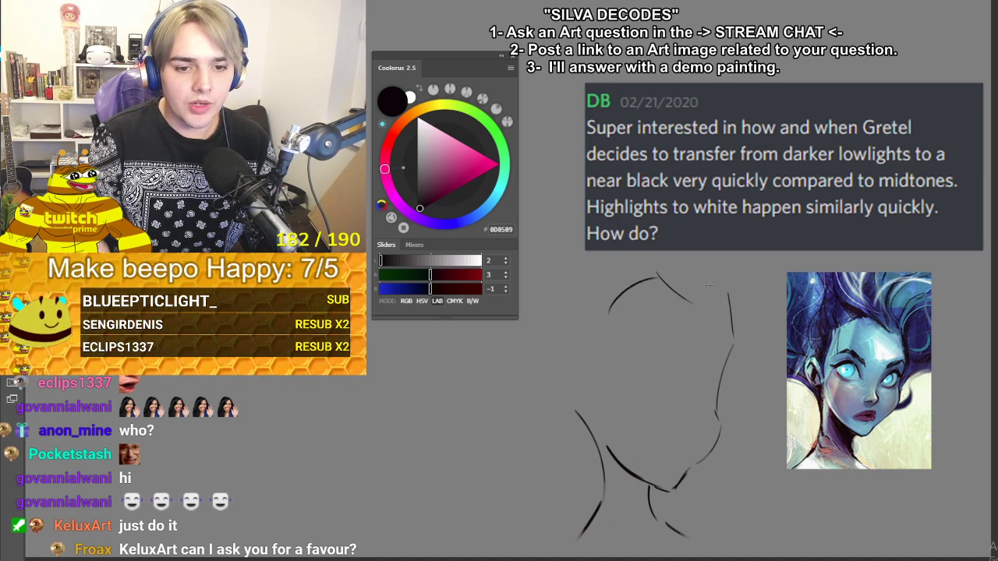
key("ctrl+z")
left_click_drag(733, 260, 722, 315)
key("ctrl+z")
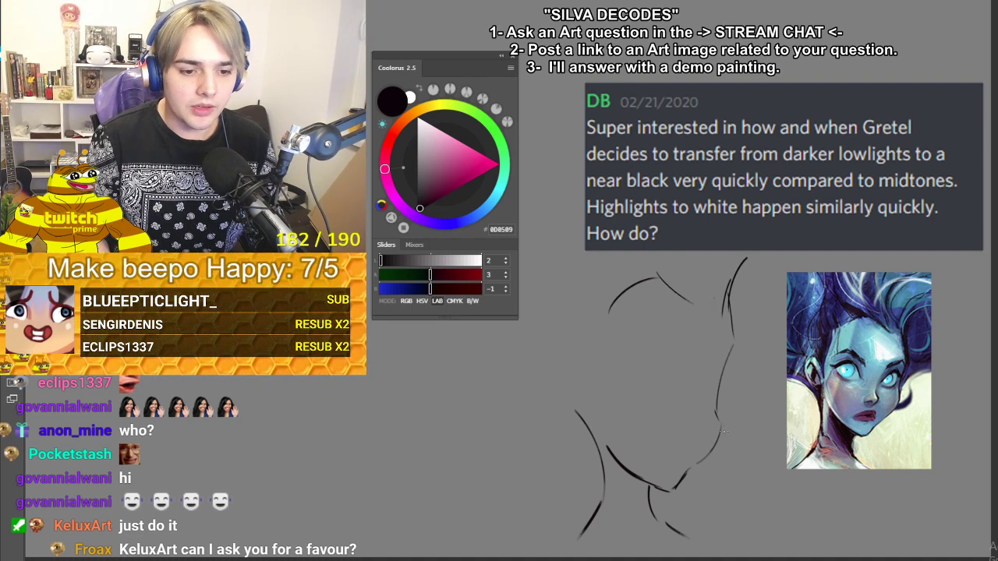
- Refine the far cheek contour so it runs smoothly from the eye socket down to the chin
mouse_move(715, 422)
left_mouse_down()
mouse_move(725, 375)
mouse_move(723, 412)
left_mouse_up()
key("ctrl+z")
mouse_move(722, 369)
left_mouse_down()
mouse_move(727, 416)
mouse_move(705, 461)
left_mouse_up()
key("ctrl+z")
left_click_drag(723, 414, 696, 465)
key("ctrl+z")
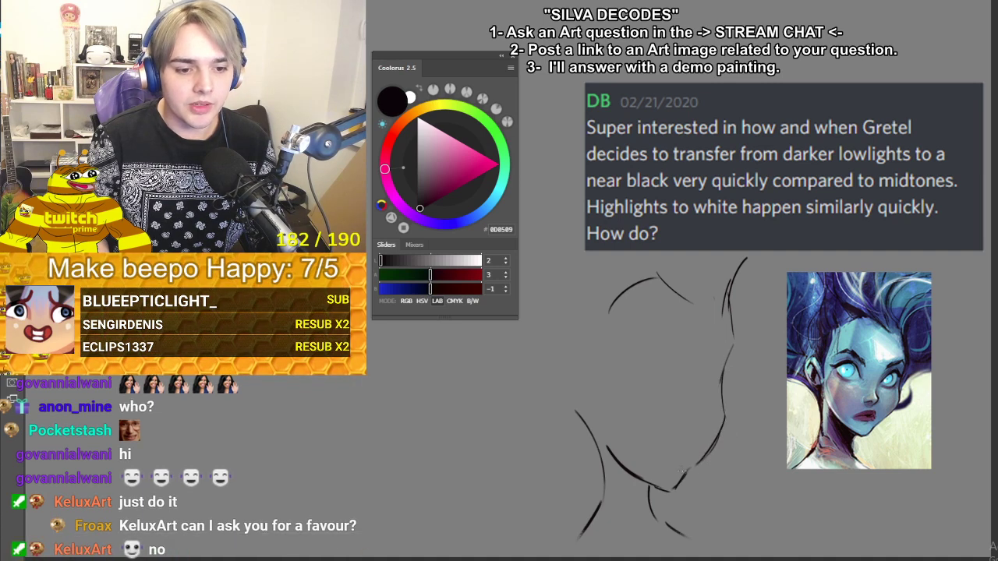
key("ctrl+z")
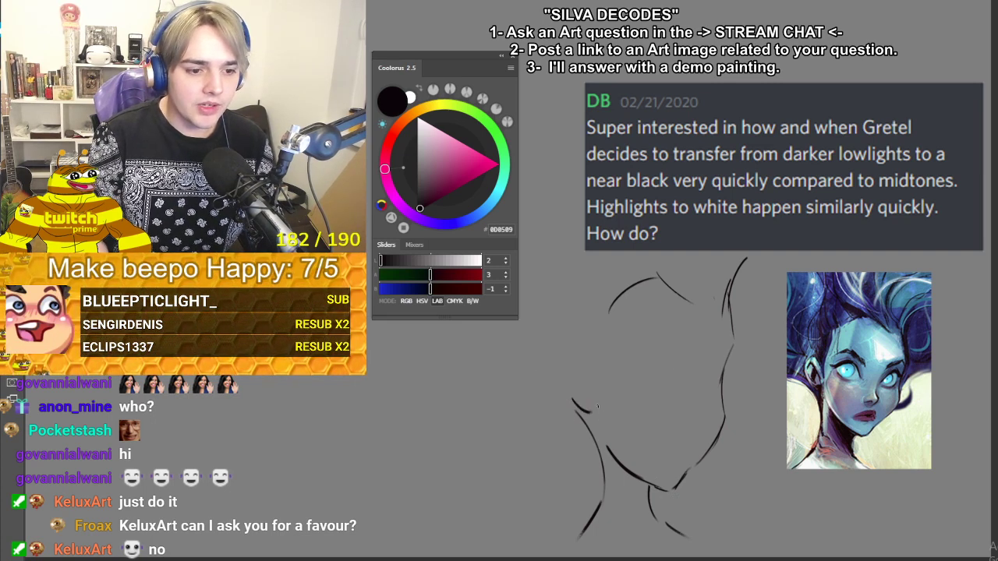
- Sketch the outline of the near ear above the back of the neck
mouse_move(562, 362)
left_mouse_down()
mouse_move(575, 405)
mouse_move(590, 412)
left_mouse_up()
key("ctrl+z")
mouse_move(575, 340)
left_mouse_down()
mouse_move(558, 381)
mouse_move(597, 361)
mouse_move(591, 373)
mouse_move(602, 387)
left_mouse_up()
key("ctrl+z")
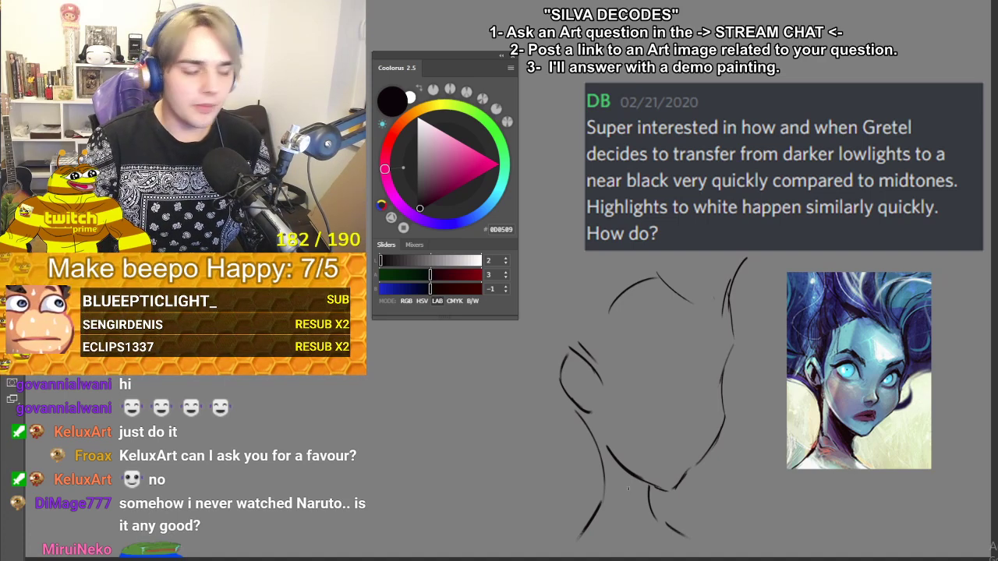
- Fill the shadow beneath the jaw with dark, tapering strokes down the neck
mouse_move(608, 452)
left_mouse_down()
mouse_move(649, 490)
mouse_move(620, 476)
mouse_move(651, 513)
left_mouse_up()
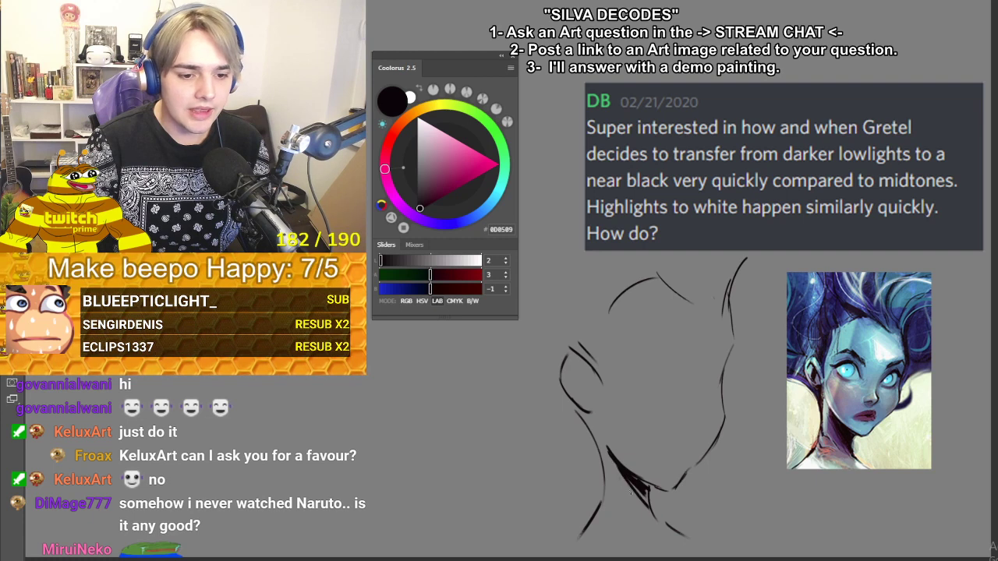
mouse_move(612, 468)
left_mouse_down()
mouse_move(653, 517)
mouse_move(639, 484)
mouse_move(646, 507)
mouse_move(645, 485)
mouse_move(649, 501)
mouse_move(682, 472)
mouse_move(663, 489)
left_mouse_up()
key("ctrl+z")
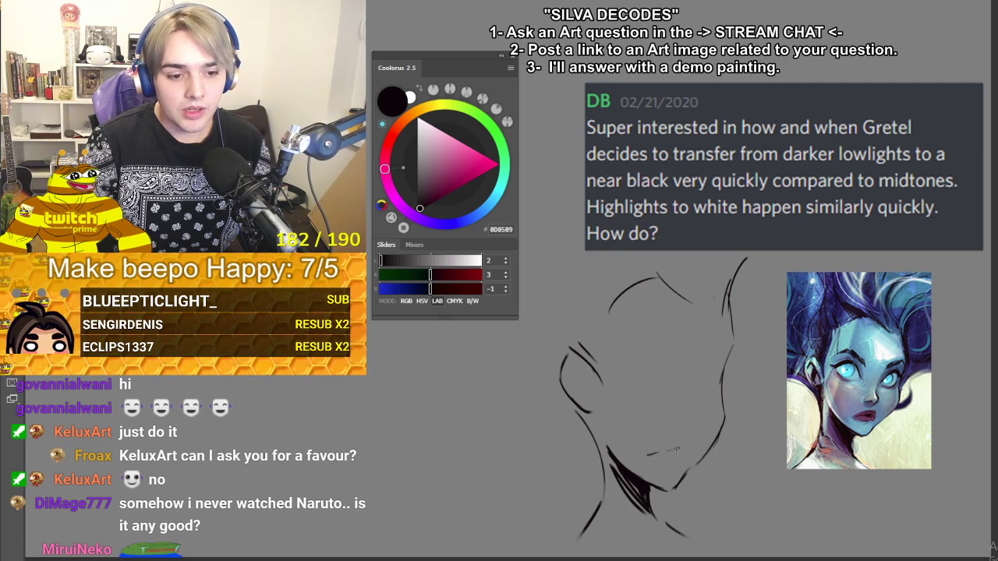
- Sketch the lips and the underside and tip of the nose inside the face outline
left_click_drag(669, 451, 678, 452)
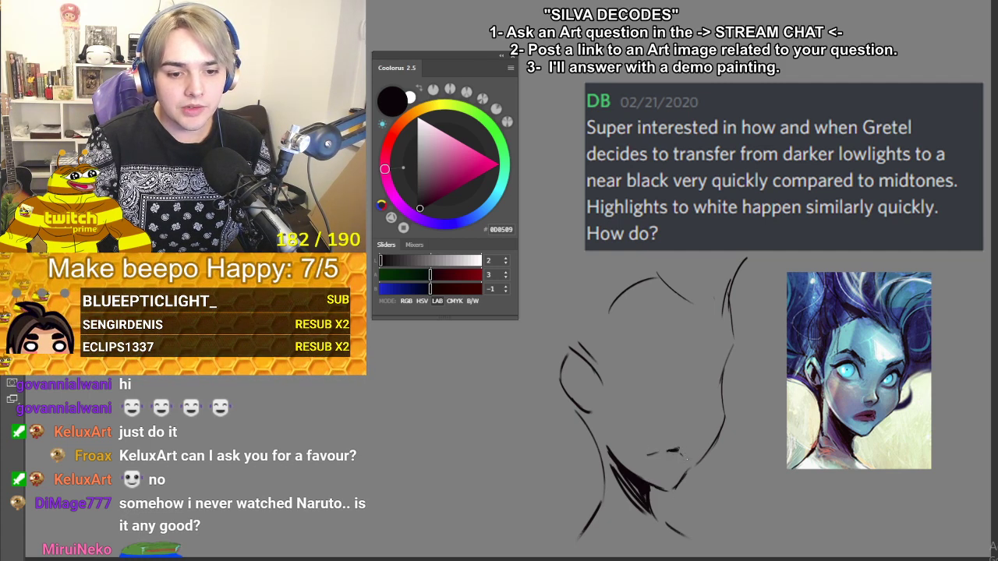
left_click_drag(664, 465, 678, 463)
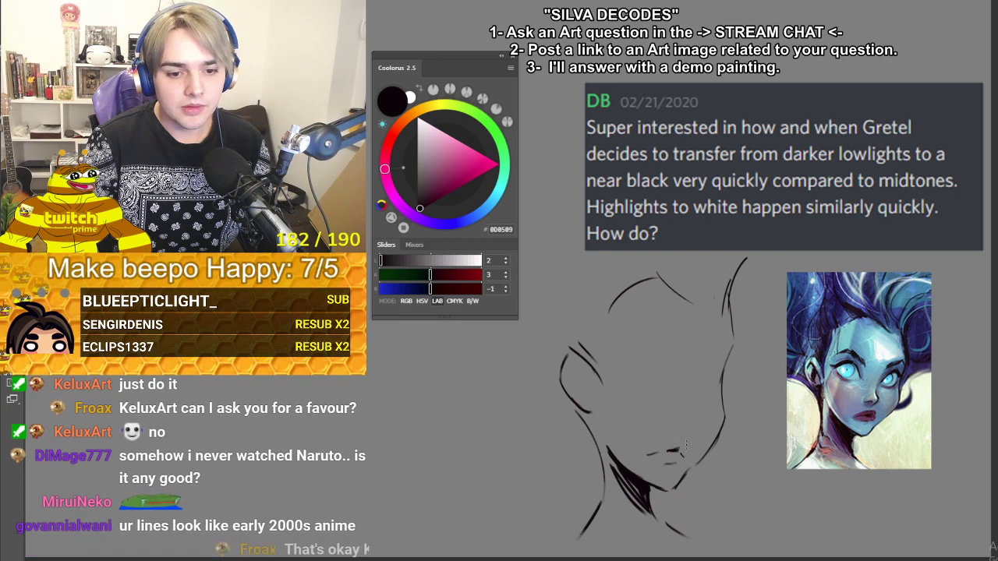
left_click_drag(657, 444, 676, 445)
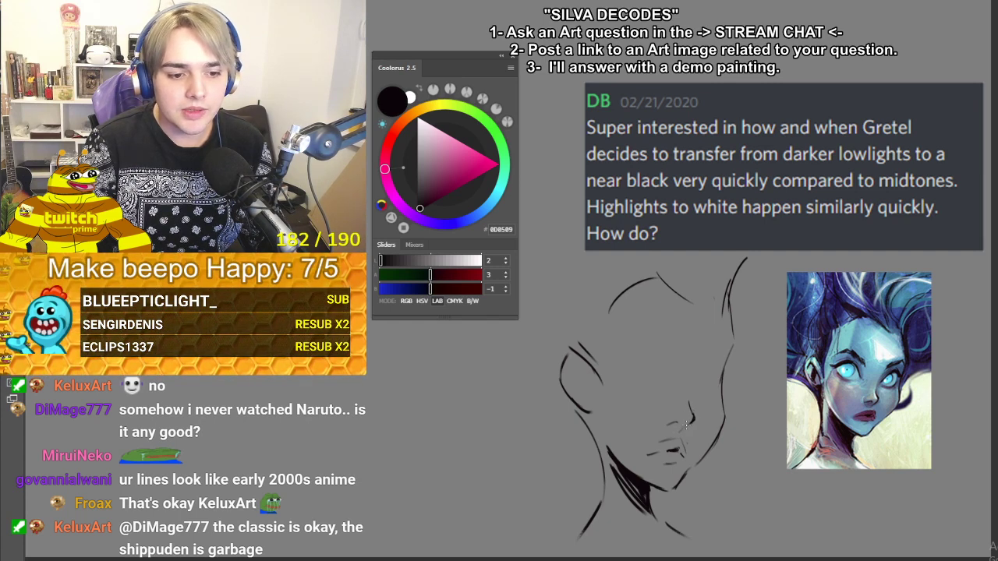
left_click_drag(688, 401, 693, 419)
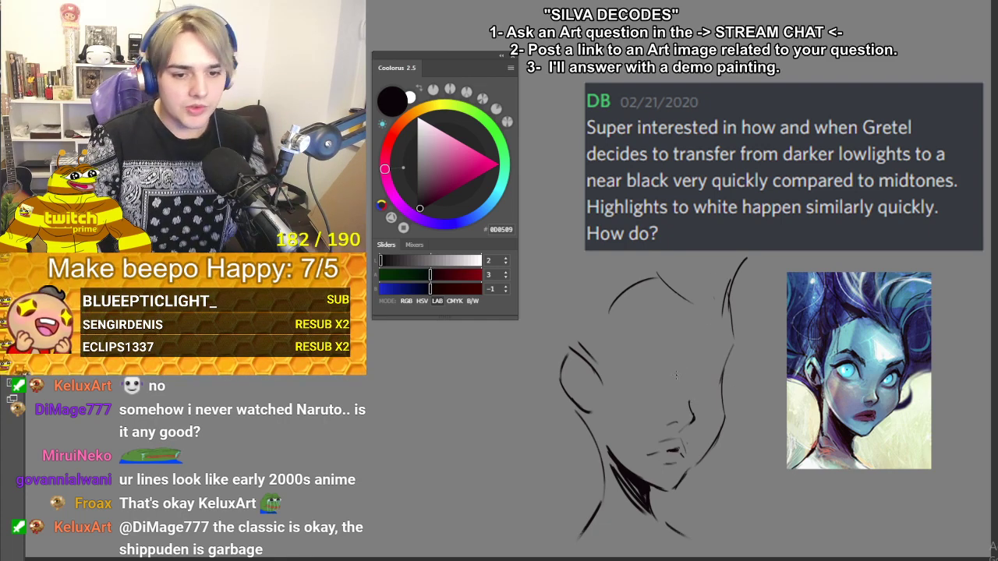
left_click_drag(676, 423, 666, 432)
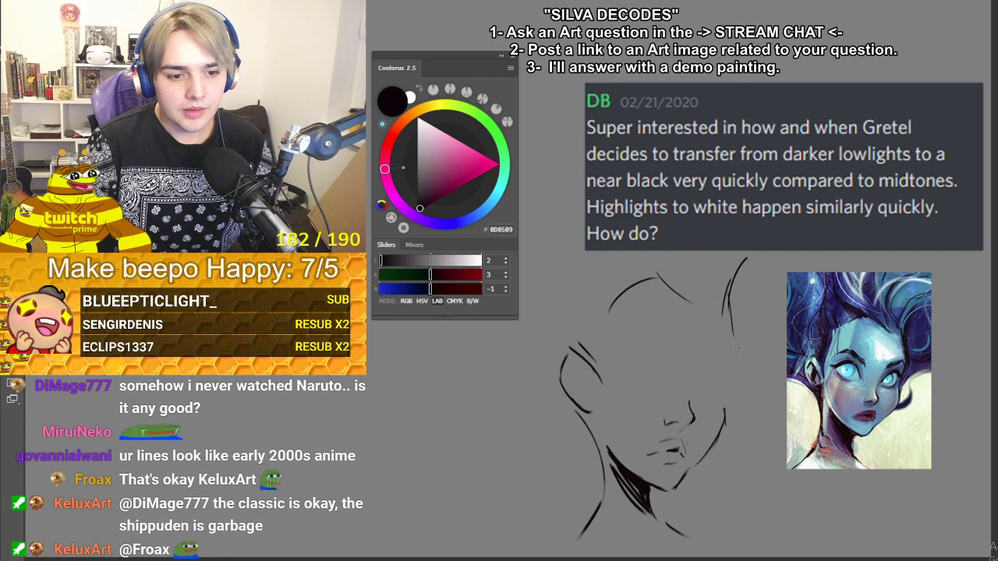
- Fill a tapering black hair shape along the far side of the forehead, ending at the brow
mouse_move(738, 366)
left_mouse_down()
mouse_move(732, 333)
mouse_move(742, 346)
left_mouse_up()
left_click_drag(728, 290, 742, 363)
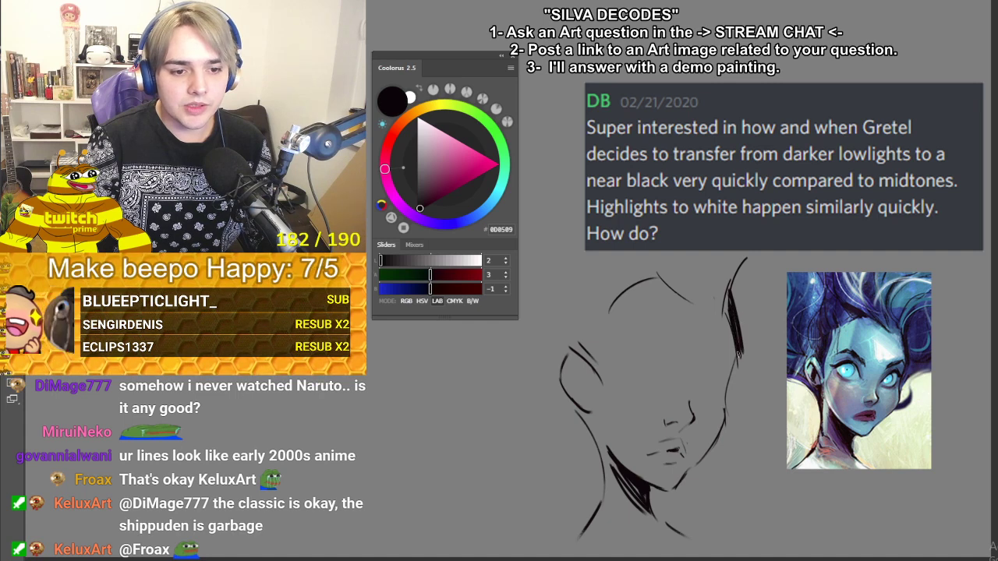
left_click_drag(727, 297, 735, 370)
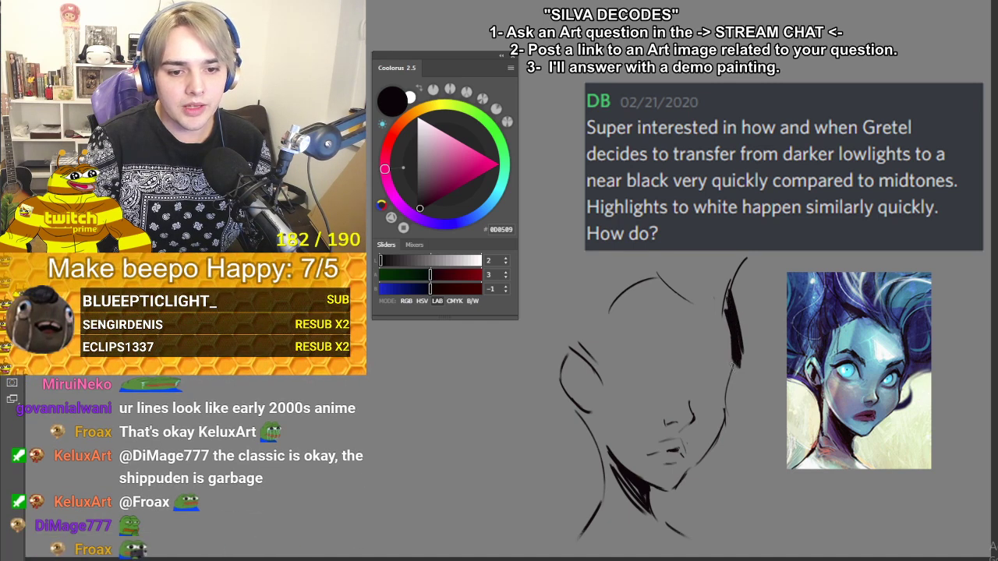
left_click_drag(730, 305, 737, 365)
left_click_drag(732, 327, 739, 365)
left_click_drag(732, 305, 739, 266)
left_click_drag(747, 346, 727, 395)
left_click_drag(736, 357, 725, 391)
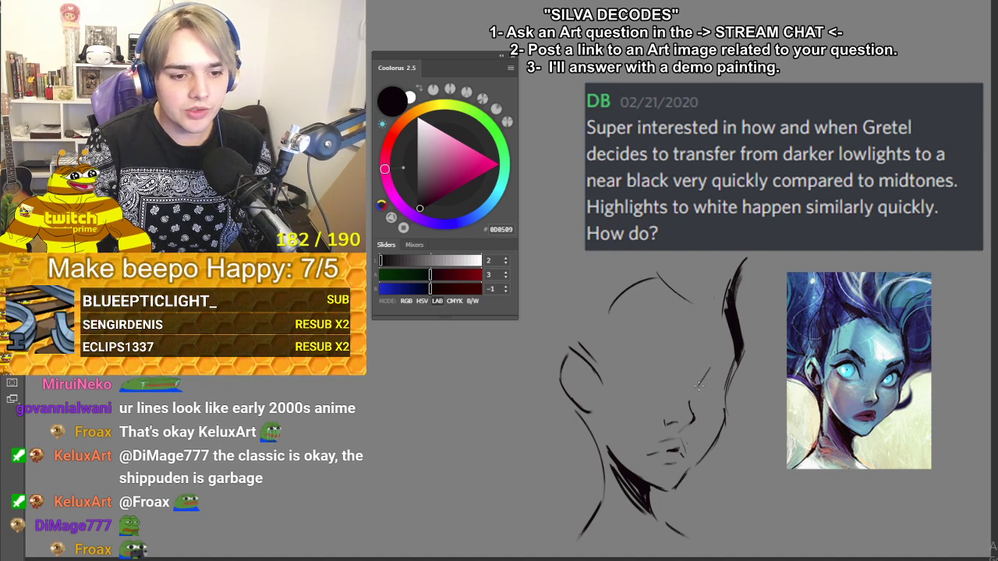
- Draw the far eye with its brow, upper lid and iris
left_click_drag(716, 370, 725, 379)
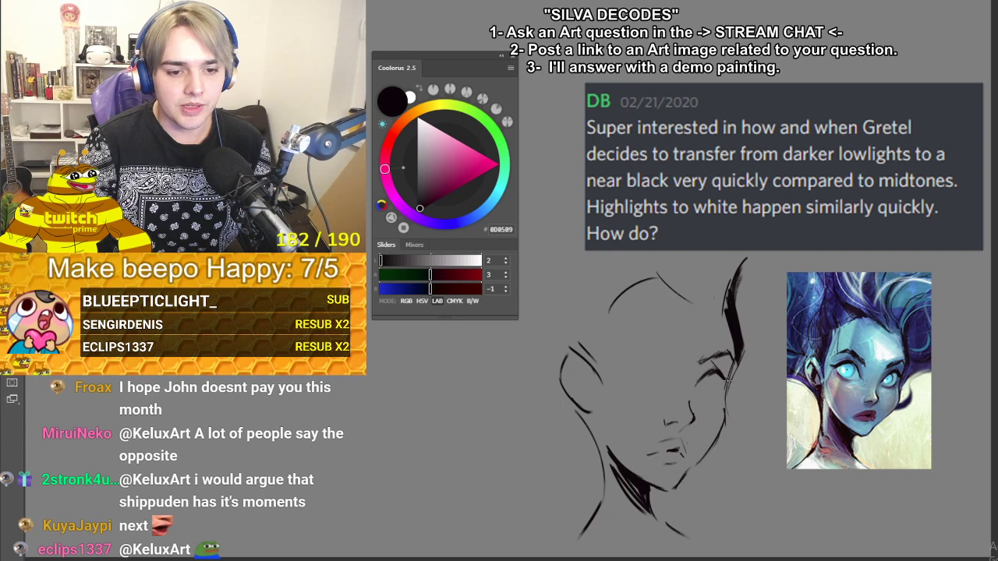
mouse_move(722, 407)
left_mouse_down()
mouse_move(708, 394)
mouse_move(722, 391)
left_mouse_up()
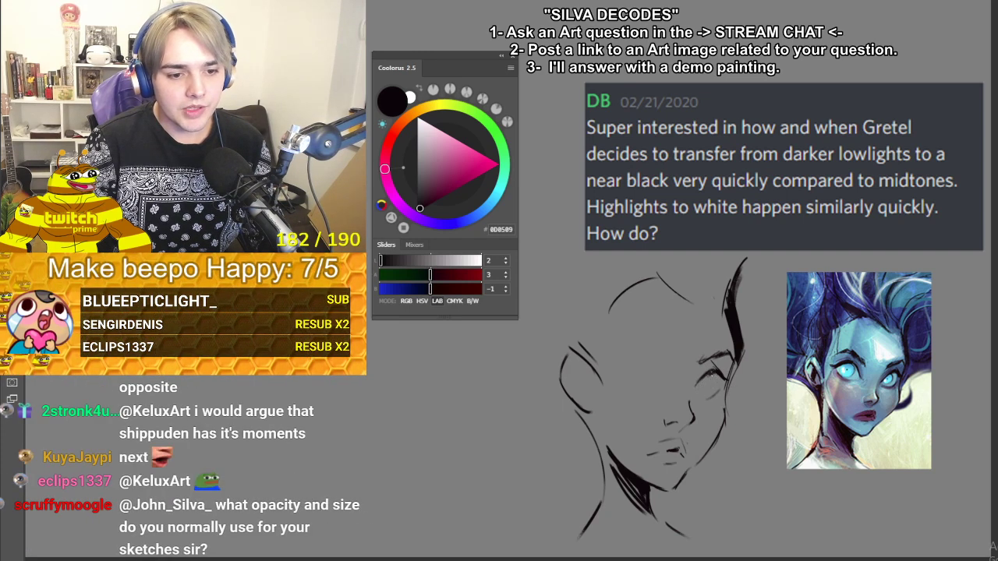
left_click_drag(707, 386, 699, 394)
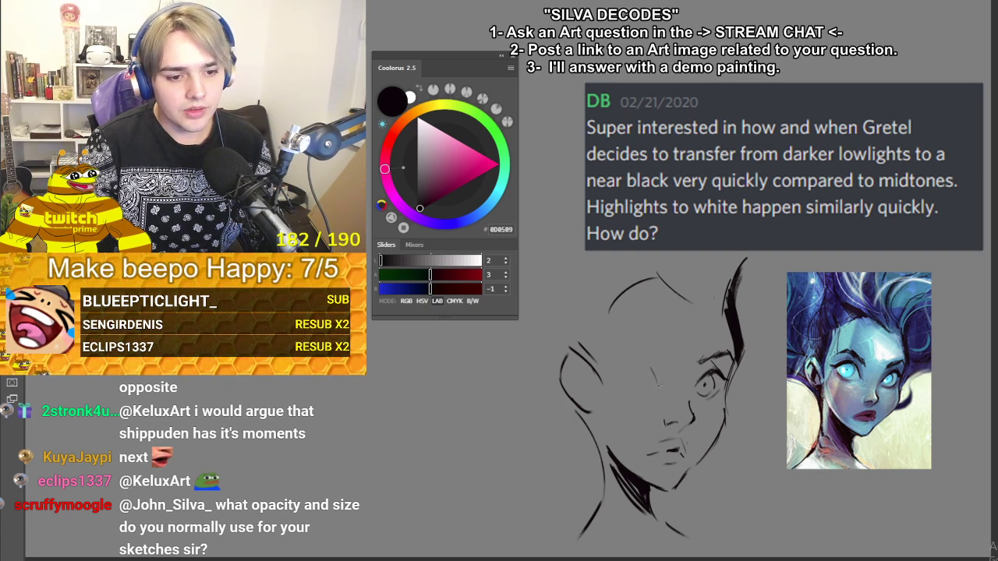
- Simplify the ear outline, thicken the back of the neck in black, and redraw the line in front of the ear
mouse_move(620, 372)
left_mouse_down()
mouse_move(643, 369)
mouse_move(588, 341)
mouse_move(567, 395)
mouse_move(581, 370)
mouse_move(583, 415)
mouse_move(601, 460)
left_mouse_up()
key("e")
key("b")
key("ctrl+z")
mouse_move(573, 409)
left_mouse_down()
mouse_move(602, 463)
mouse_move(595, 450)
left_mouse_up()
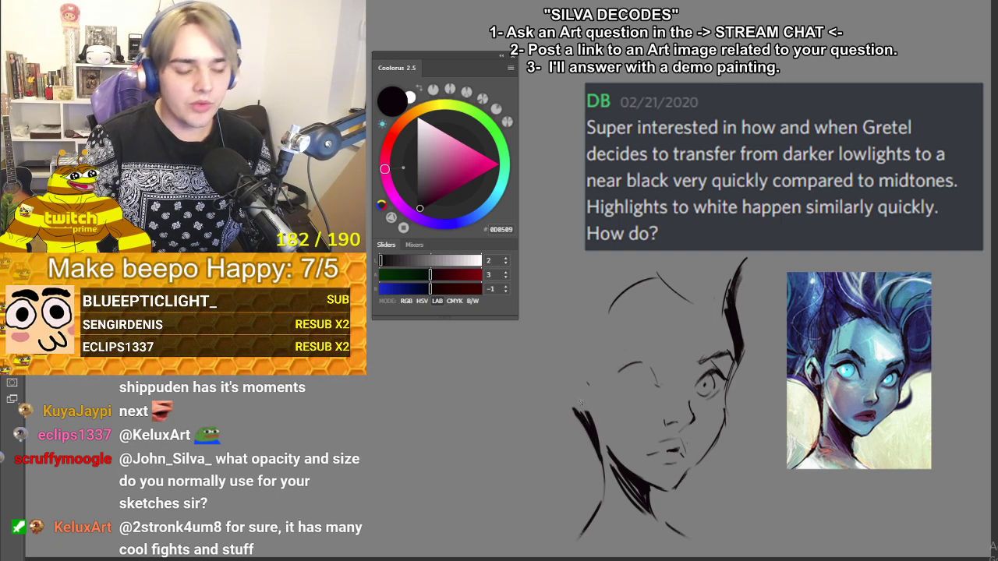
left_click_drag(584, 401, 574, 421)
mouse_move(574, 375)
left_mouse_down()
mouse_move(563, 404)
mouse_move(571, 407)
mouse_move(569, 364)
left_mouse_up()
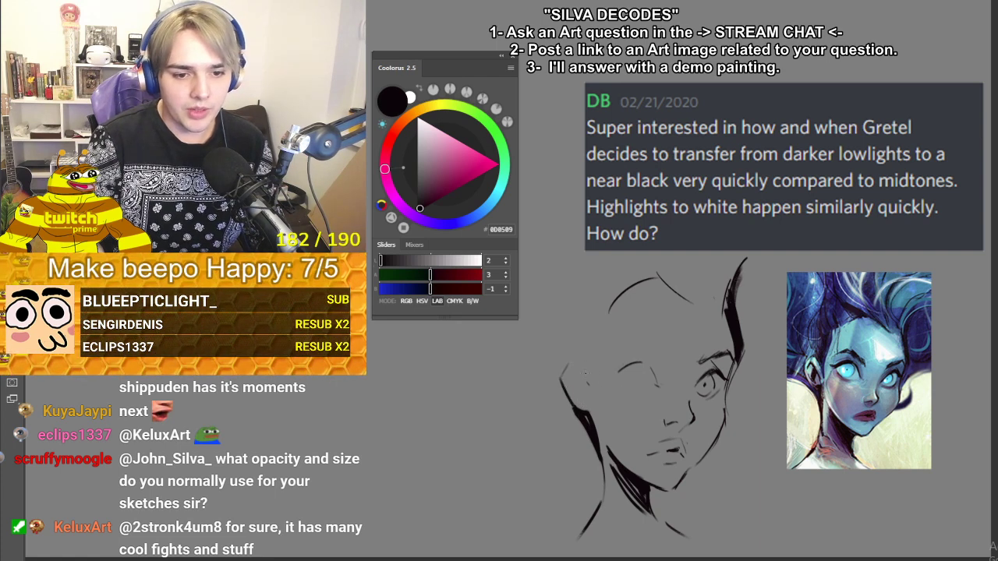
mouse_move(592, 362)
left_mouse_down()
mouse_move(598, 406)
mouse_move(605, 344)
left_mouse_up()
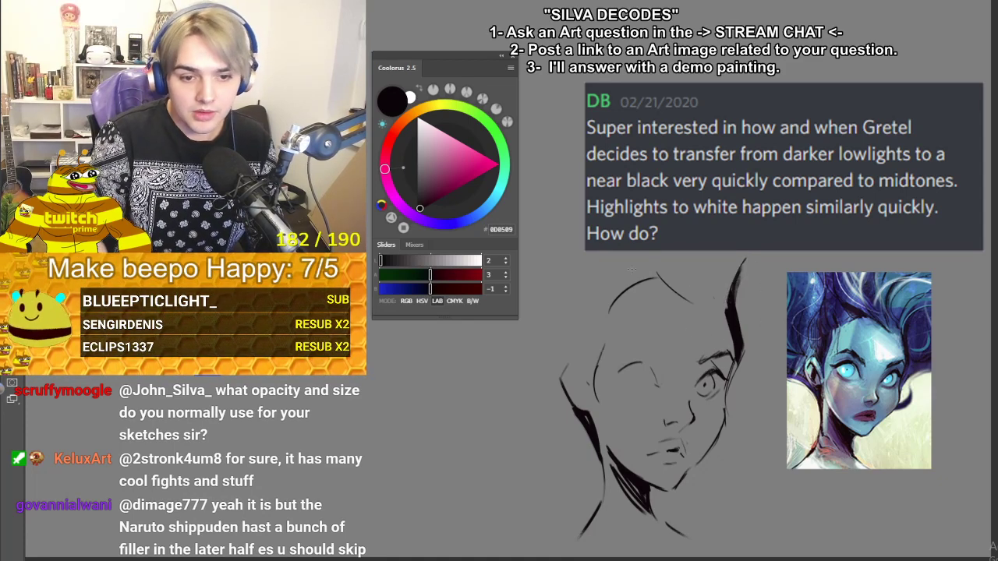
- Replace the skull arc with short hairline strokes above the forehead and darken the shadow beneath the jaw
key("ctrl+z")
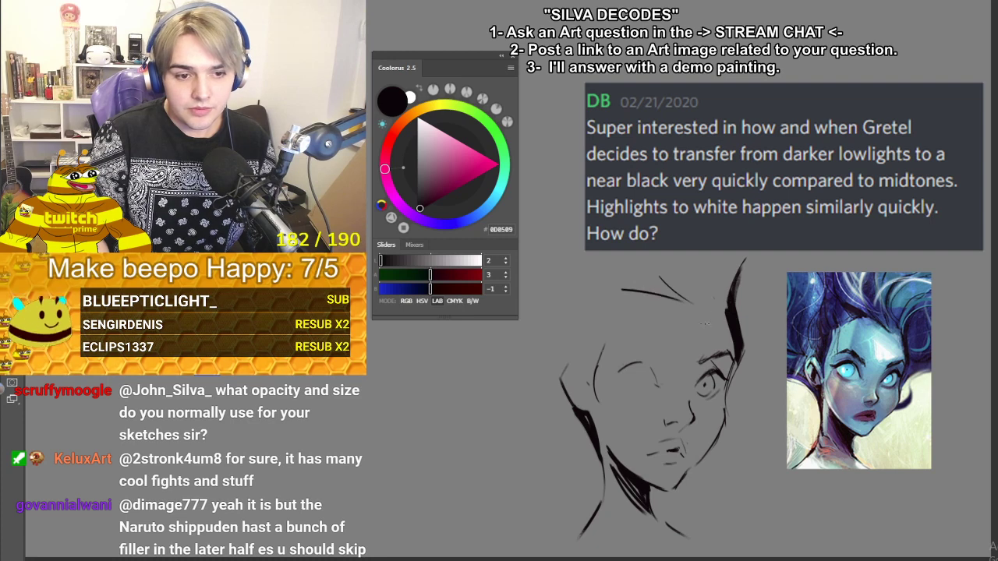
mouse_move(639, 284)
left_mouse_down()
mouse_move(683, 301)
mouse_move(660, 292)
left_mouse_up()
left_click_drag(609, 454, 627, 483)
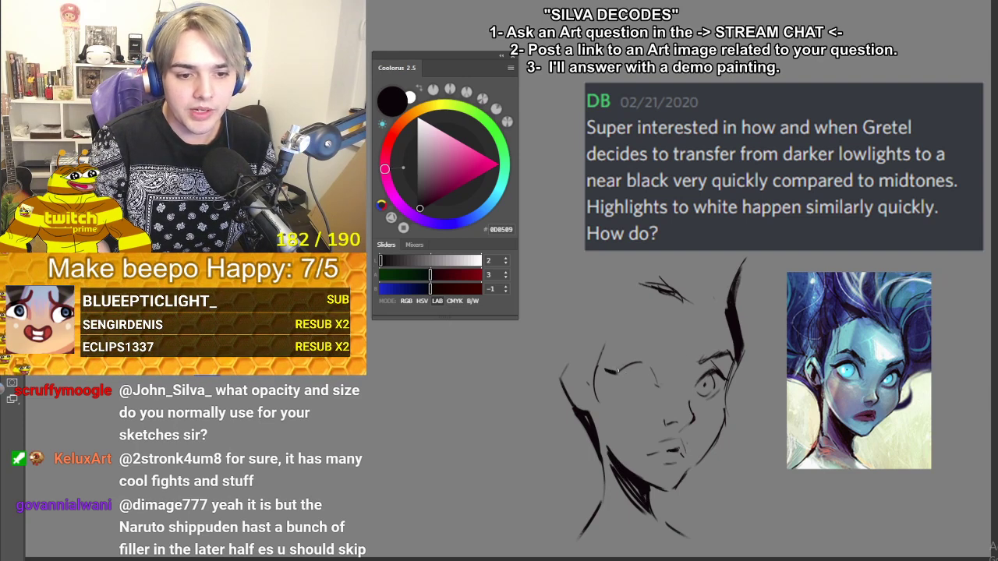
- Draw the near eye with a heavy upper lid and an iris, and add a lower line to the far eye
mouse_move(616, 375)
left_mouse_down()
mouse_move(643, 362)
mouse_move(660, 385)
mouse_move(636, 390)
left_mouse_up()
key("ctrl+z")
key("ctrl+z")
key("ctrl+z")
key("ctrl+z")
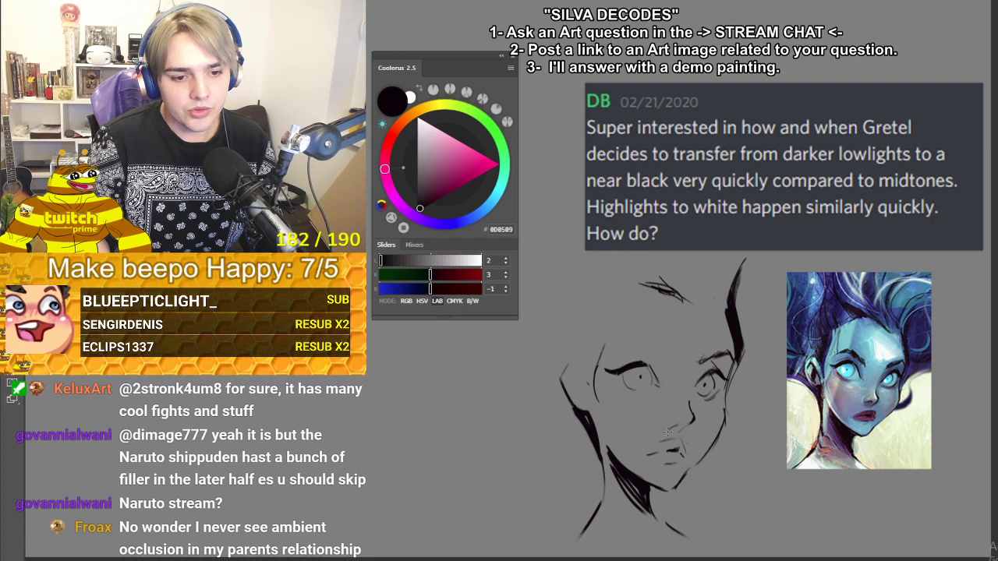
left_click_drag(700, 395, 714, 396)
- Draw a thick, angled eyebrow above the near eye
mouse_move(641, 341)
left_mouse_down()
mouse_move(668, 364)
mouse_move(662, 356)
left_mouse_up()
key("ctrl+z")
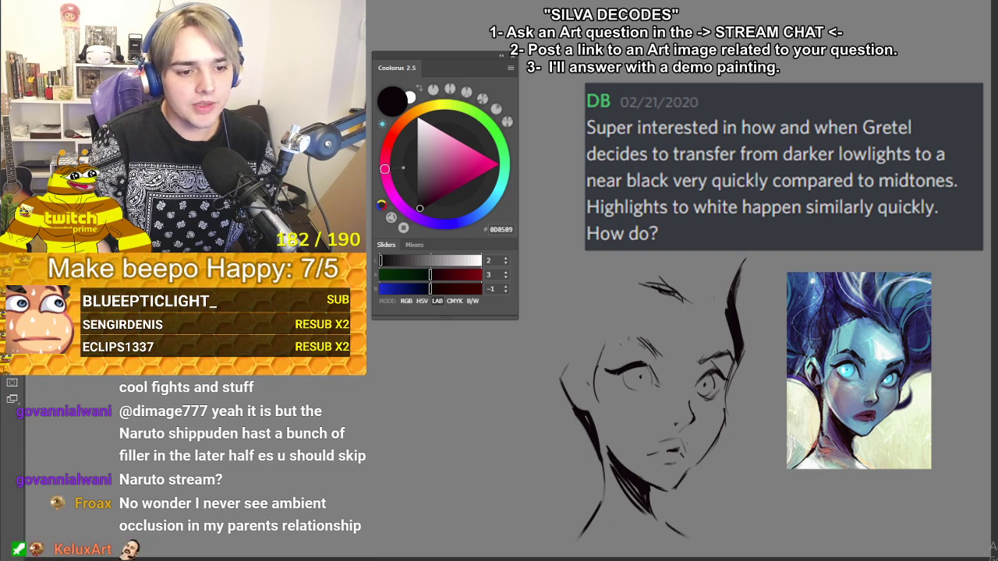
mouse_move(620, 344)
left_mouse_down()
mouse_move(635, 338)
mouse_move(650, 350)
left_mouse_up()
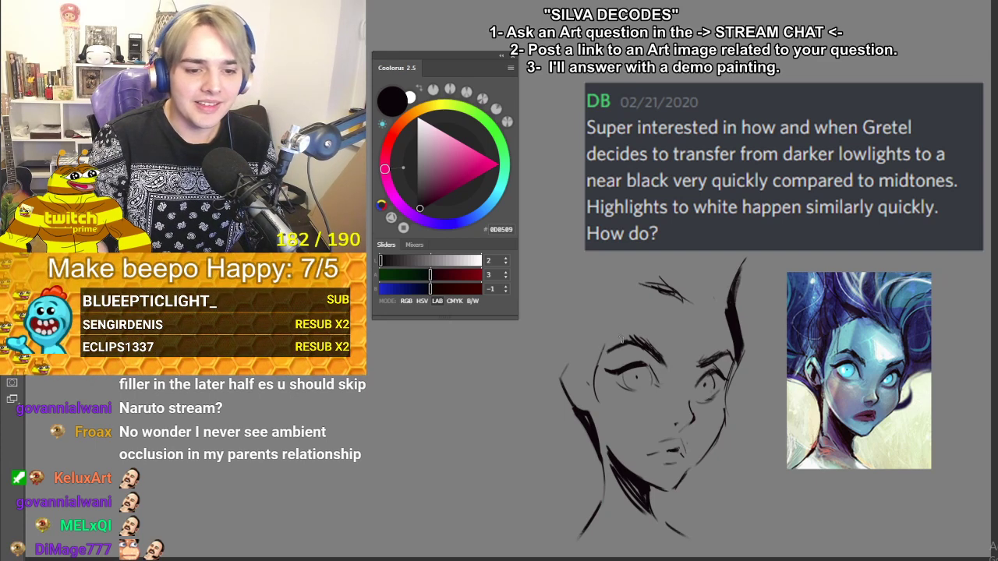
- Thicken the near eyebrow and replace the thin hairline strokes above the forehead with one heavy diagonal stroke
left_click_drag(632, 334, 659, 350)
left_click_drag(634, 263, 686, 299)
key("ctrl+z")
key("ctrl+z")
left_click_drag(630, 257, 700, 314)
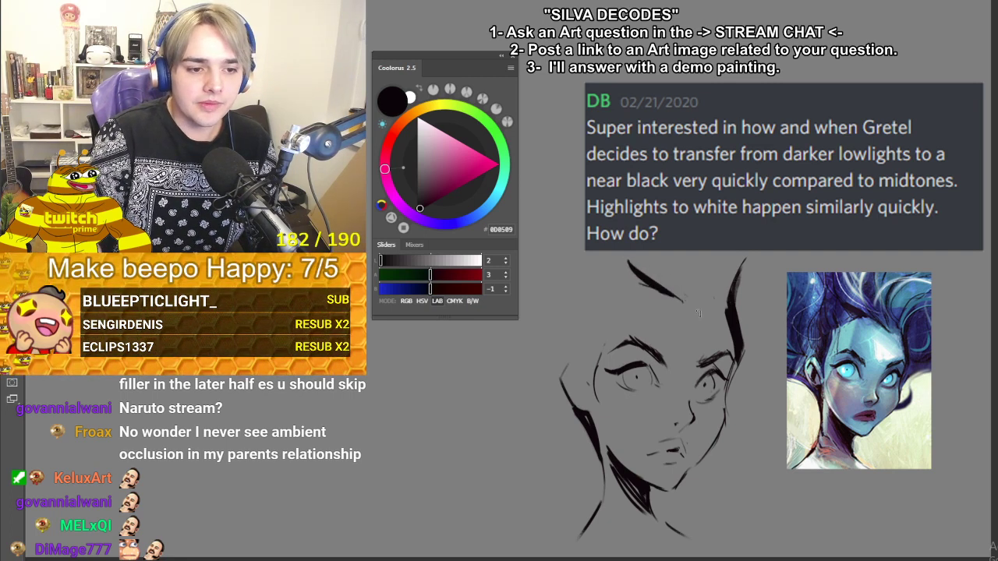
- Draw the hair sweeping up and back from the near temple with long thin curves and a short dark wedge
mouse_move(633, 254)
left_mouse_down()
mouse_move(648, 246)
mouse_move(602, 273)
mouse_move(649, 288)
mouse_move(591, 304)
mouse_move(624, 303)
left_mouse_up()
key("ctrl+z")
key("ctrl+z")
key("ctrl+z")
left_click_drag(607, 280, 619, 312)
mouse_move(584, 245)
left_mouse_down()
mouse_move(572, 328)
mouse_move(585, 320)
left_mouse_up()
left_click_drag(604, 230, 578, 357)
left_click_drag(570, 301, 583, 362)
- Undo the last strokes beside the temple and redraw the ear with a bold outline and black inner shadow
key("ctrl+z")
key("ctrl+z")
key("ctrl+z")
key("ctrl+z")
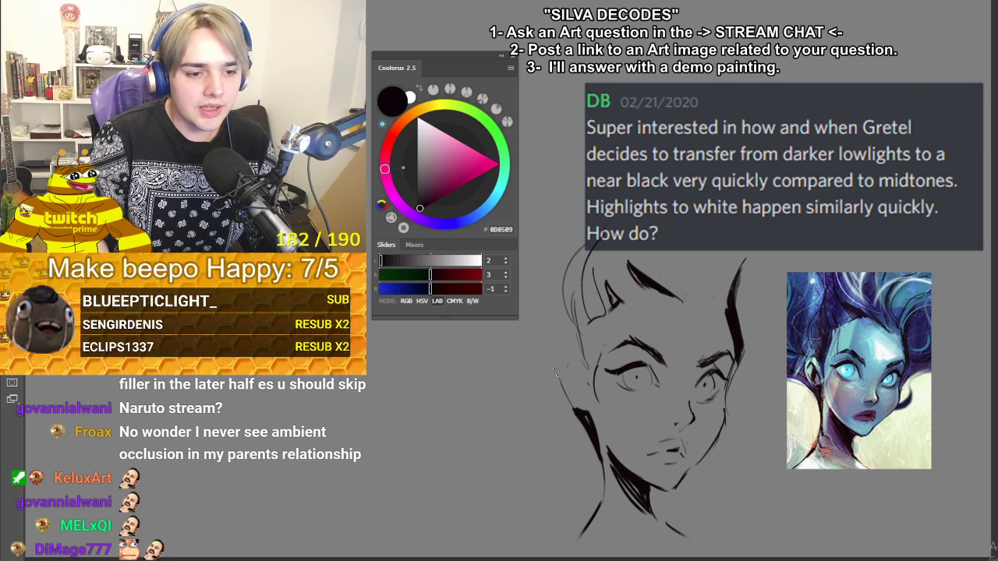
key("ctrl+z")
mouse_move(569, 374)
left_mouse_down()
mouse_move(587, 397)
mouse_move(561, 387)
mouse_move(578, 390)
mouse_move(567, 407)
left_mouse_up()
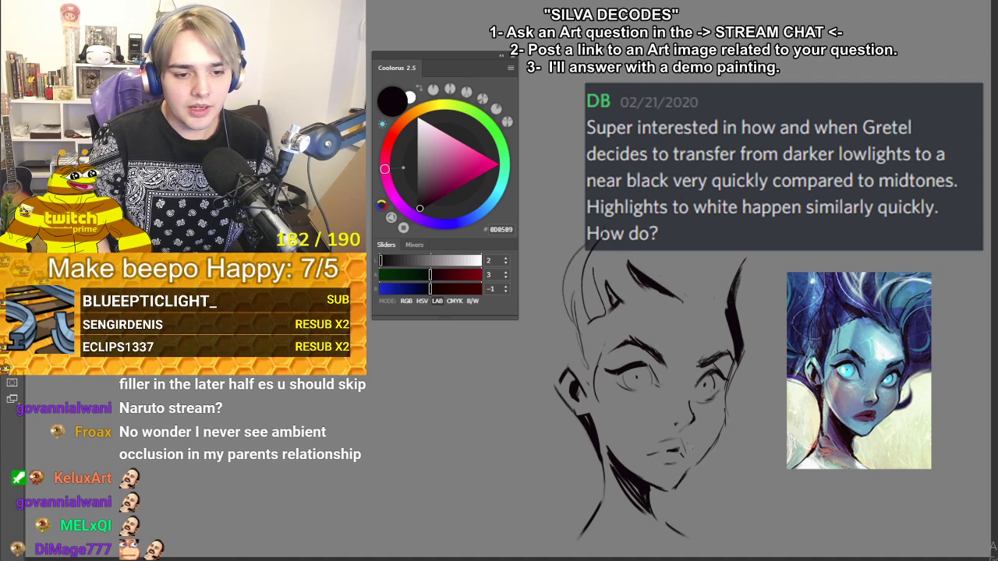
- Darken the corner of the mouth and strengthen the hair-edge line running down in front of the ear
left_click_drag(670, 451, 680, 450)
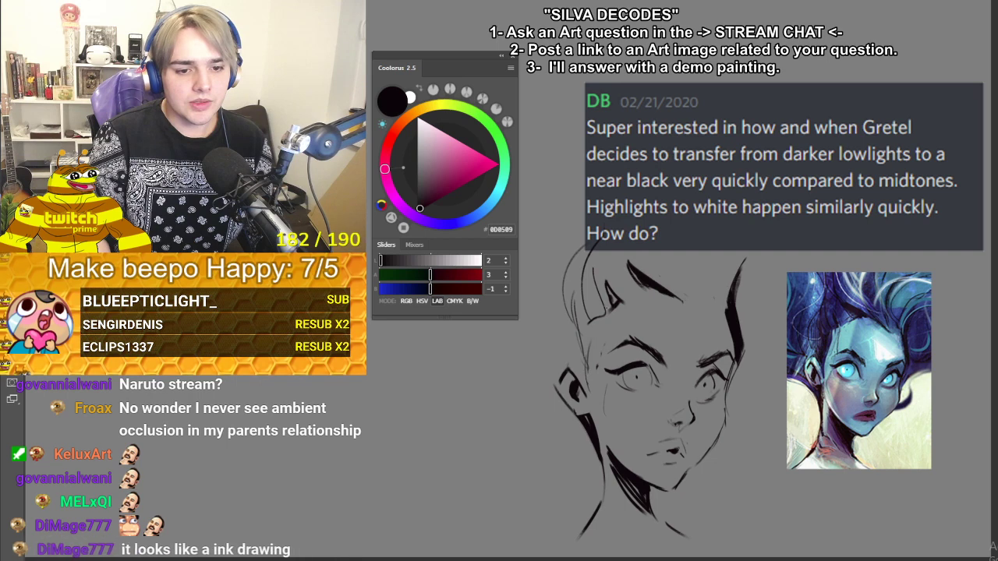
key("ctrl+z")
left_click_drag(595, 307, 586, 375)
key("e")
key("b")
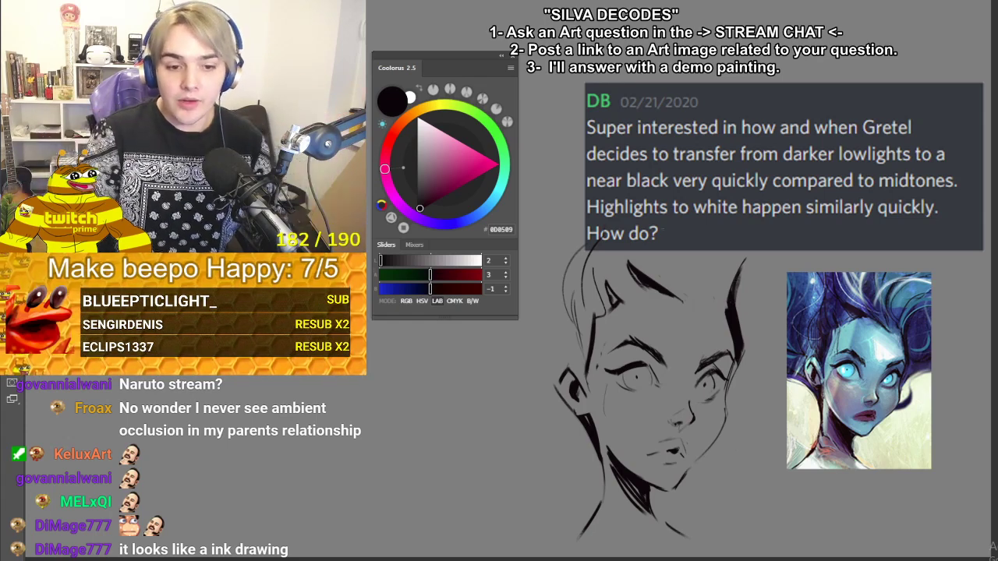
- Extend the hairline in a thin curve across the forehead and reinforce the near eye's upper lid line
mouse_move(676, 298)
left_mouse_down()
mouse_move(711, 306)
mouse_move(675, 347)
mouse_move(696, 351)
left_mouse_up()
key("ctrl+z")
mouse_move(674, 307)
left_mouse_down()
mouse_move(712, 358)
mouse_move(691, 360)
left_mouse_up()
key("ctrl+z")
mouse_move(676, 304)
left_mouse_down()
mouse_move(704, 357)
mouse_move(684, 363)
left_mouse_up()
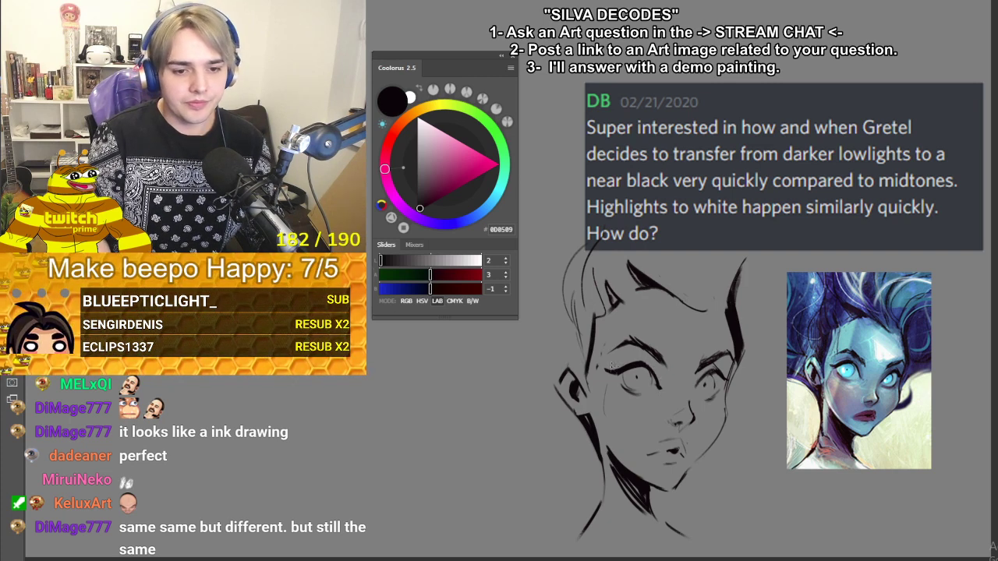
left_click_drag(618, 366, 642, 364)
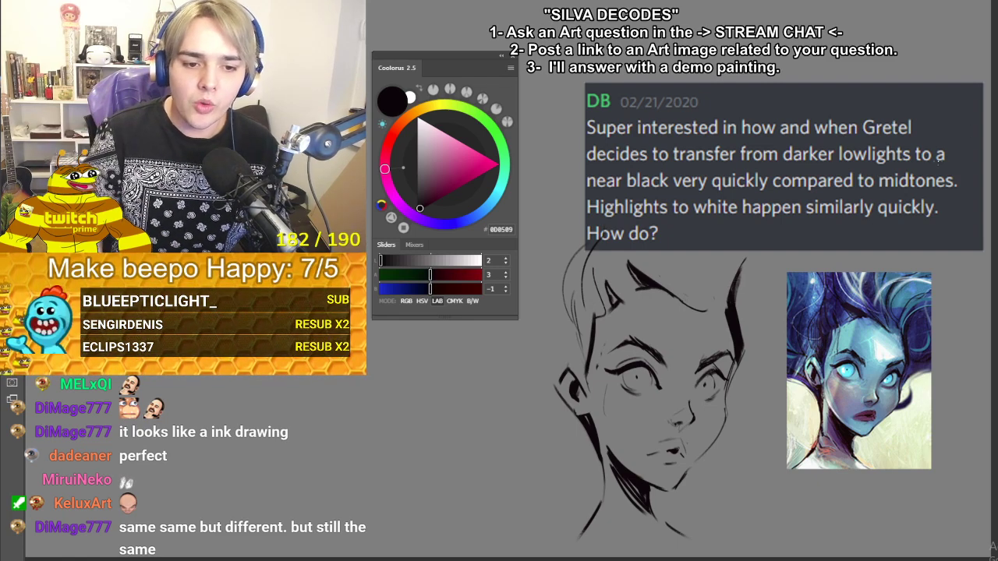
- Sample the skin blue from the reference painting and block in the whole head and neck beneath the linework
left_click(857, 338, "alt")
mouse_move(703, 357)
left_mouse_down()
mouse_move(682, 451)
mouse_move(707, 437)
mouse_move(672, 473)
left_mouse_up()
mouse_move(706, 433)
left_mouse_down()
mouse_move(667, 490)
mouse_move(720, 402)
mouse_move(715, 363)
mouse_move(725, 349)
mouse_move(698, 328)
mouse_move(694, 273)
mouse_move(675, 265)
mouse_move(585, 304)
mouse_move(600, 359)
mouse_move(581, 399)
mouse_move(527, 354)
mouse_move(573, 320)
mouse_move(650, 306)
mouse_move(653, 460)
mouse_move(620, 399)
mouse_move(613, 460)
mouse_move(628, 522)
mouse_move(647, 468)
mouse_move(608, 459)
mouse_move(608, 530)
mouse_move(591, 538)
mouse_move(611, 460)
mouse_move(604, 519)
mouse_move(666, 534)
mouse_move(616, 555)
left_mouse_up()
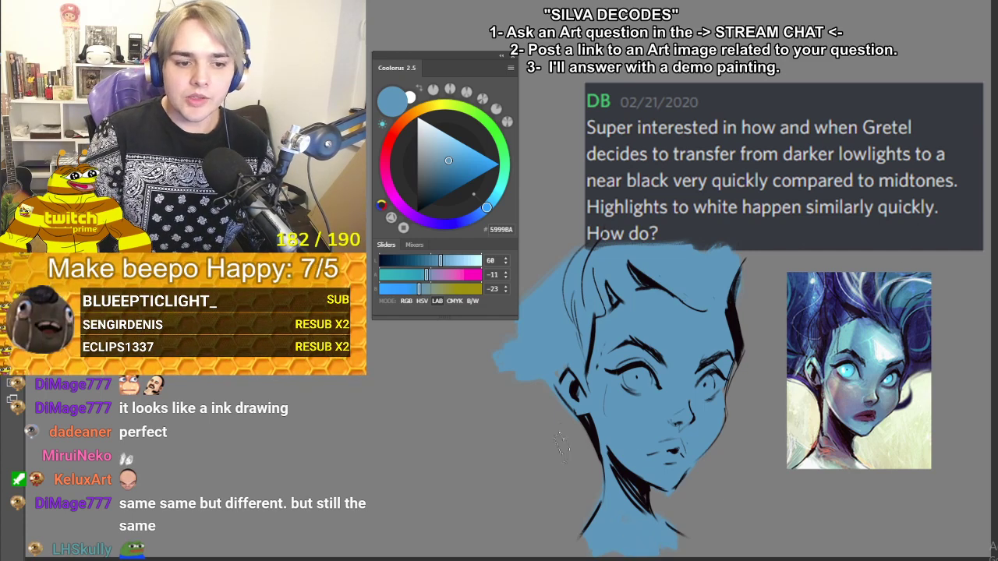
- Shade the neck below the jaw with dark purple #533066
left_click(435, 176)
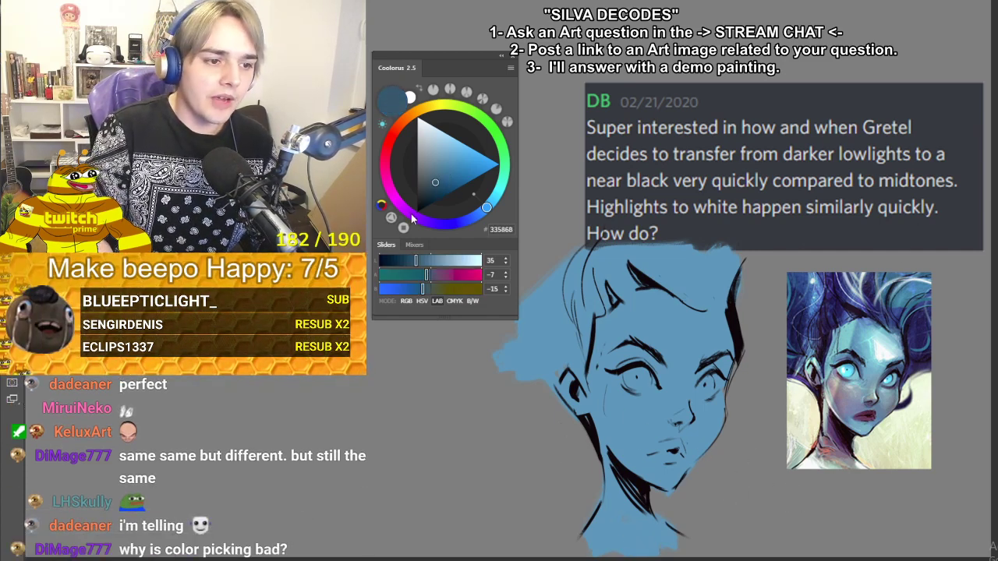
left_click(411, 214)
left_click(435, 184)
mouse_move(620, 442)
left_mouse_down()
mouse_move(629, 461)
mouse_move(615, 472)
mouse_move(628, 507)
mouse_move(646, 517)
left_mouse_up()
key("ctrl+z")
key("ctrl+z")
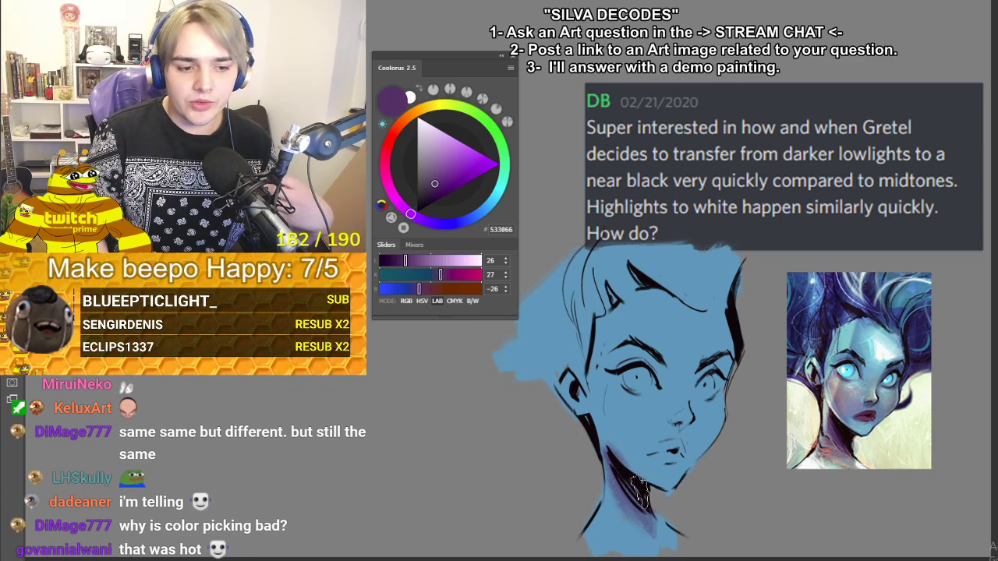
mouse_move(612, 479)
left_mouse_down()
mouse_move(646, 515)
mouse_move(615, 521)
mouse_move(643, 528)
mouse_move(635, 539)
mouse_move(614, 524)
left_mouse_up()
key("ctrl+z")
- Tint the base of the neck with a muted teal beneath the purple shadow
left_click(614, 534, "alt")
left_click(442, 156)
left_click(501, 186)
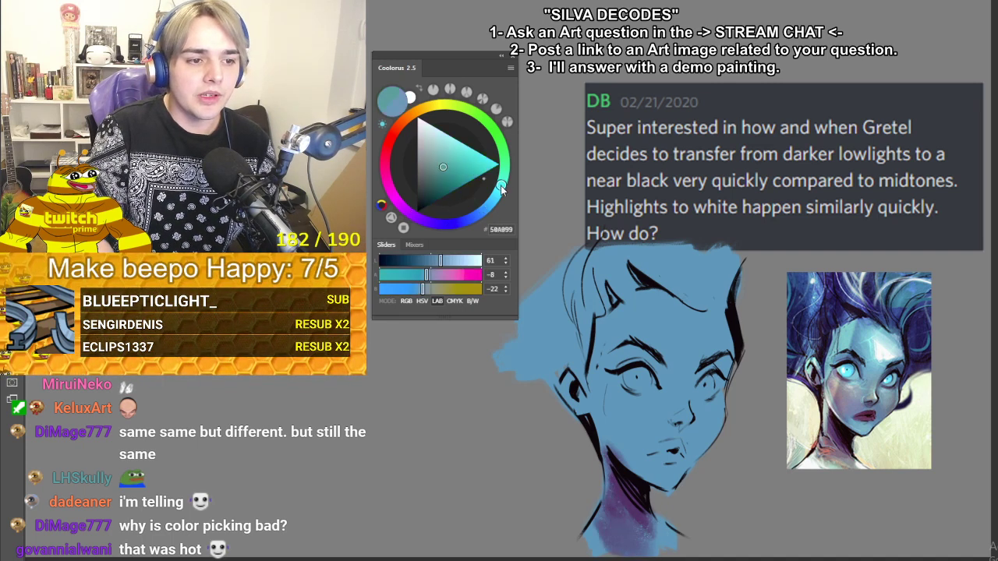
mouse_move(612, 530)
left_mouse_down()
mouse_move(641, 544)
mouse_move(623, 528)
left_mouse_up()
key("ctrl+z")
- Deepen the shadow directly under the jaw with near-black purples such as #1A0627 and #2E0D41
left_click(637, 505, "alt")
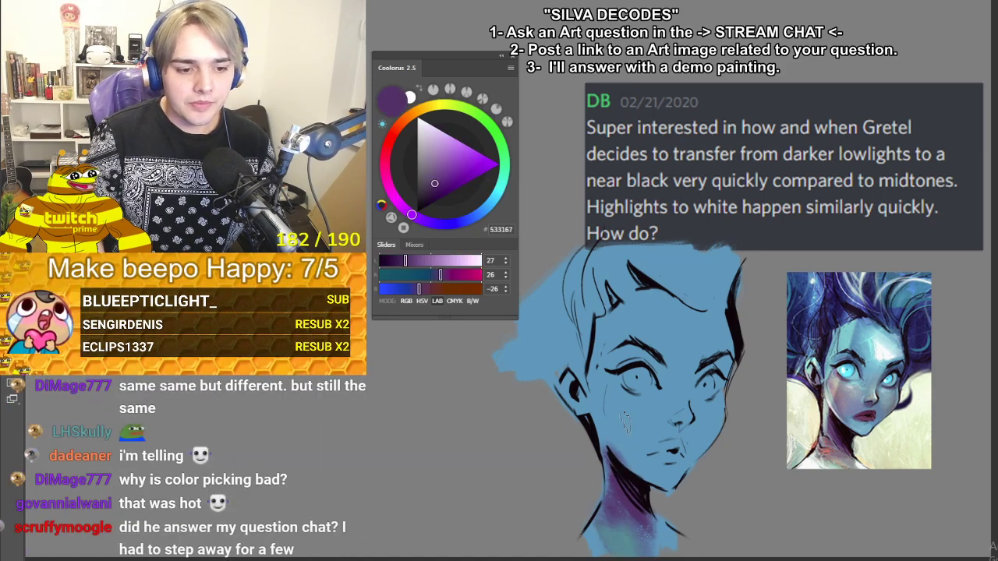
left_click(429, 197)
mouse_move(627, 477)
left_mouse_down()
mouse_move(650, 508)
mouse_move(613, 455)
mouse_move(630, 494)
left_mouse_up()
left_click(428, 204)
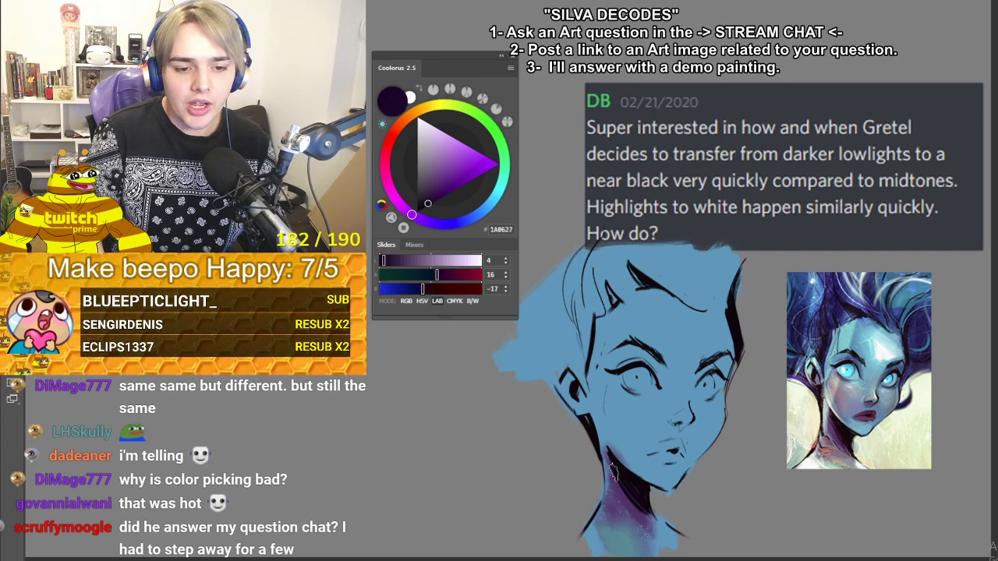
left_click(433, 197)
mouse_move(612, 462)
left_mouse_down()
mouse_move(647, 517)
mouse_move(619, 472)
left_mouse_up()
key("ctrl+z")
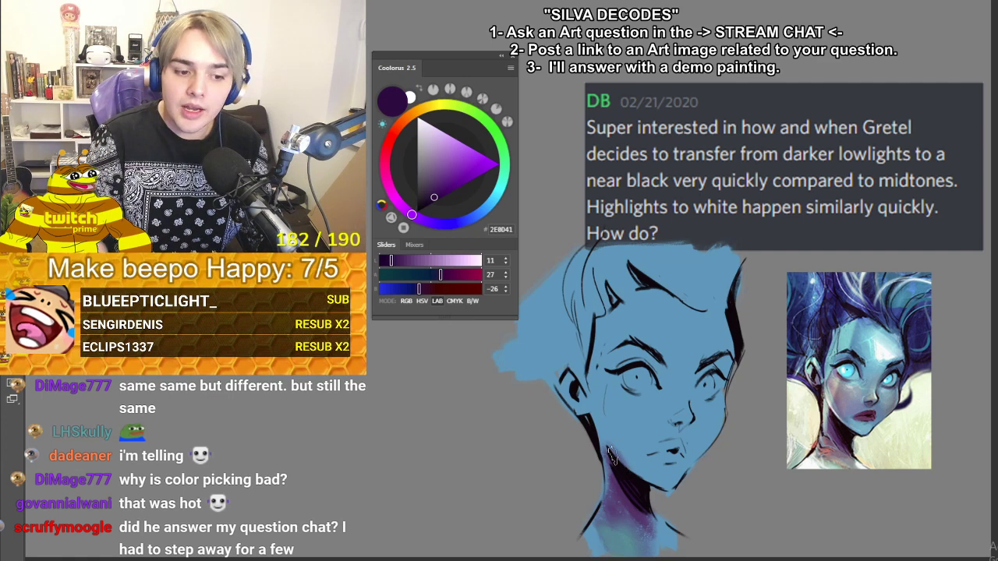
- Block in the hair above the forehead and behind the ear with dark purple #2E0D41
mouse_move(555, 390)
left_mouse_down()
mouse_move(506, 343)
mouse_move(538, 296)
mouse_move(559, 287)
mouse_move(581, 354)
mouse_move(623, 238)
mouse_move(603, 291)
mouse_move(646, 251)
mouse_move(705, 296)
mouse_move(713, 250)
mouse_move(654, 257)
left_mouse_up()
mouse_move(569, 320)
left_mouse_down()
mouse_move(583, 343)
mouse_move(586, 401)
mouse_move(596, 312)
mouse_move(588, 393)
mouse_move(558, 343)
mouse_move(546, 376)
mouse_move(579, 368)
mouse_move(569, 359)
mouse_move(534, 367)
mouse_move(526, 354)
left_mouse_up()
left_click(590, 403, "alt")
left_click(548, 360, "alt")
- Brush blue-violet and blue strokes over the crown and back of the hair
left_click(441, 223)
left_click(441, 181)
left_click_drag(441, 180, 442, 182)
mouse_move(571, 248)
left_mouse_down()
mouse_move(554, 343)
mouse_move(544, 304)
left_mouse_up()
left_click_drag(444, 225, 477, 215)
mouse_move(571, 240)
left_mouse_down()
mouse_move(565, 308)
mouse_move(555, 283)
left_mouse_up()
left_click_drag(521, 361, 533, 269)
- Paint the front tuft of hair in lighter and deeper blues, down to #163A64 near the forehead
left_click_drag(677, 254, 706, 219)
mouse_move(706, 219)
left_mouse_down()
mouse_move(697, 280)
mouse_move(692, 243)
mouse_move(725, 287)
left_mouse_up()
left_click(447, 173)
mouse_move(731, 234)
left_mouse_down()
mouse_move(707, 304)
mouse_move(700, 268)
mouse_move(726, 237)
mouse_move(710, 287)
left_mouse_up()
left_click_drag(445, 178, 442, 189)
mouse_move(696, 282)
left_mouse_down()
mouse_move(681, 265)
mouse_move(702, 316)
left_mouse_up()
left_click_drag(681, 248, 671, 285)
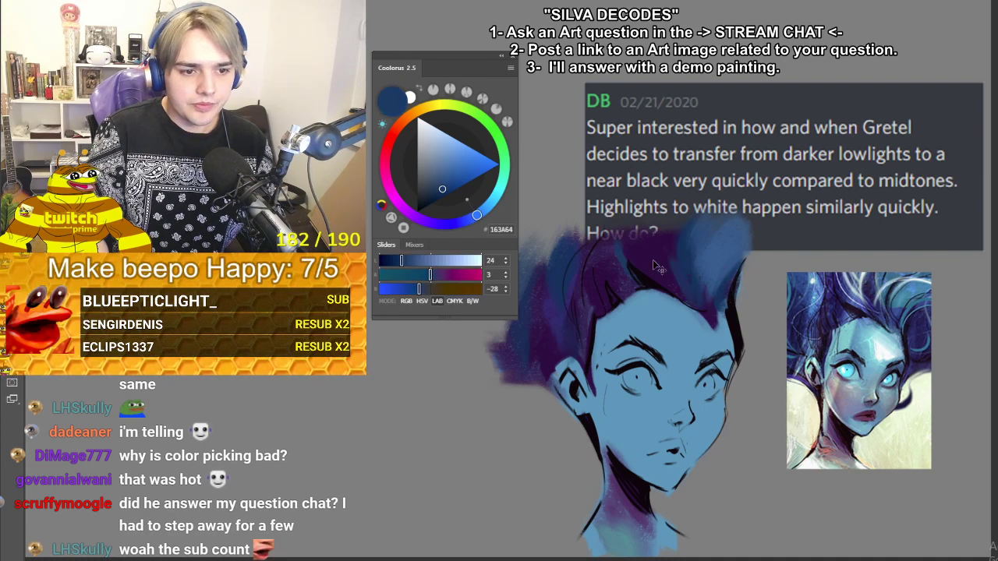
left_click(635, 259, "alt")
left_click(433, 184)
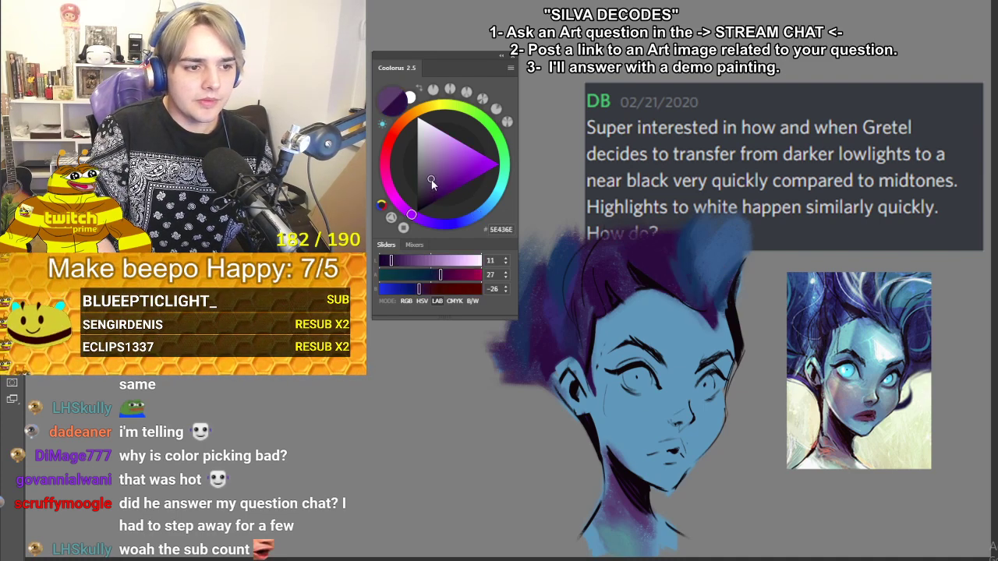
left_click(465, 221)
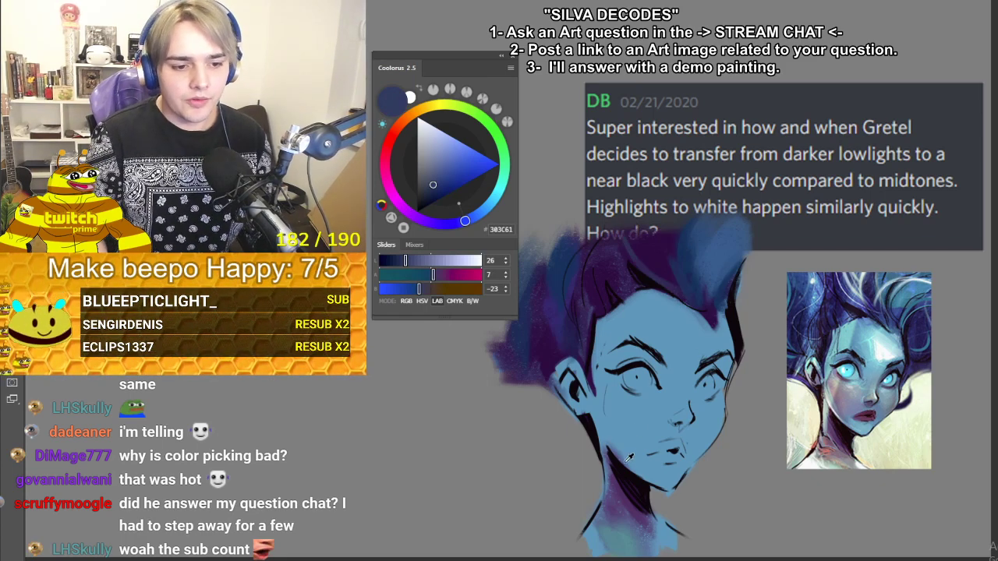
left_click(616, 496, "alt")
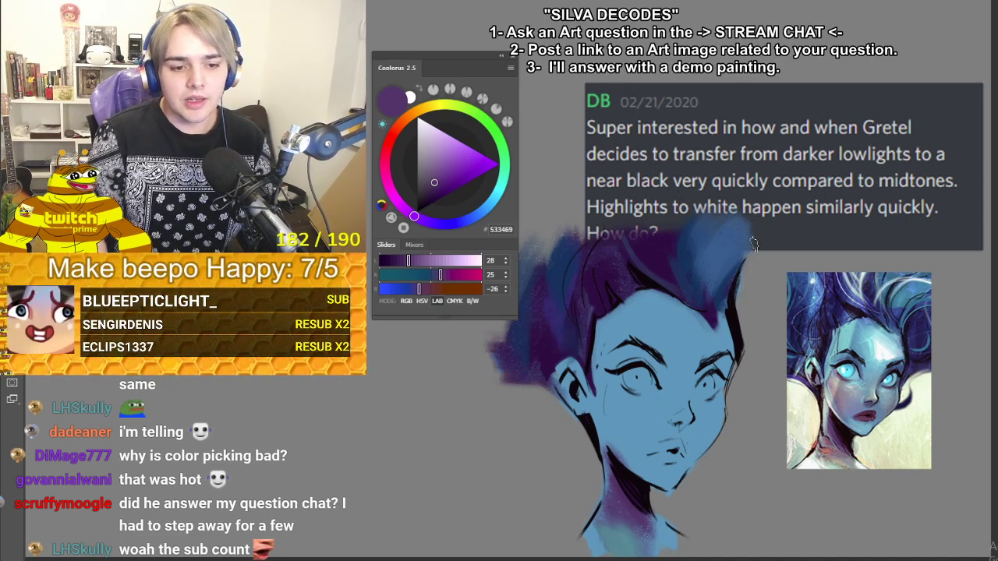
- Fill both eyes with pale blue, and shift them to a light blue-green
left_click(724, 378, "alt")
left_click(437, 149)
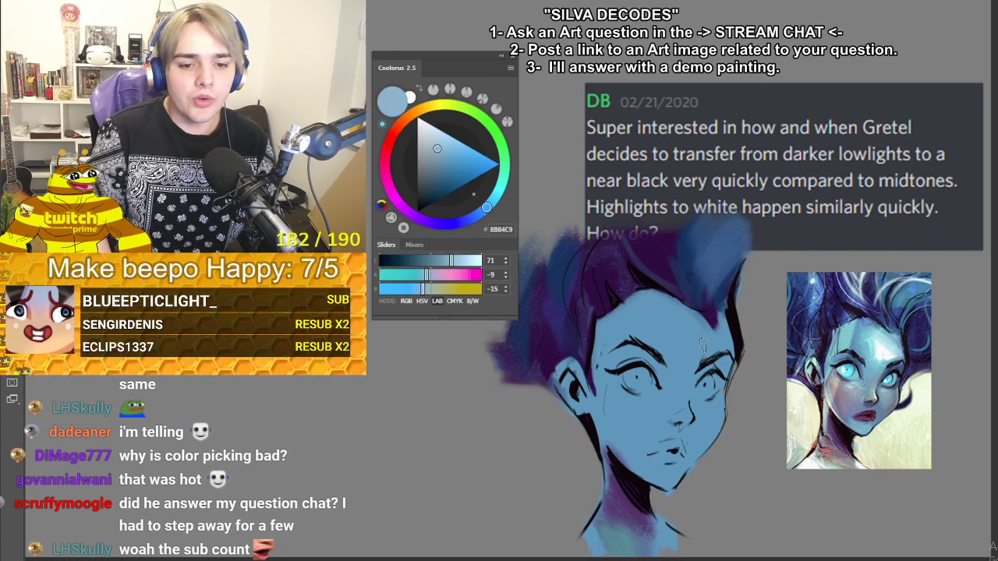
left_click_drag(708, 394, 704, 388)
left_click_drag(620, 375, 646, 379)
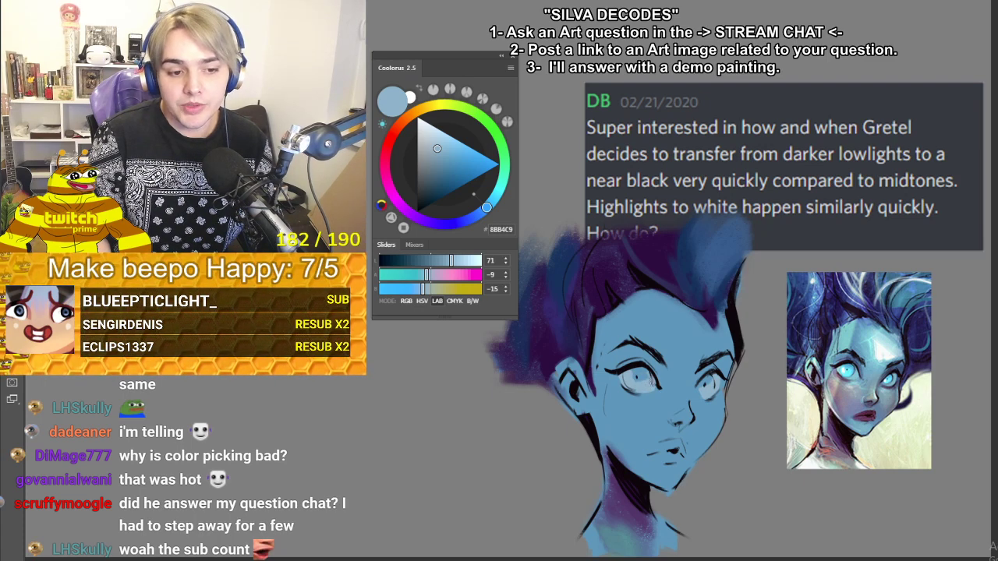
left_click_drag(503, 201, 499, 187)
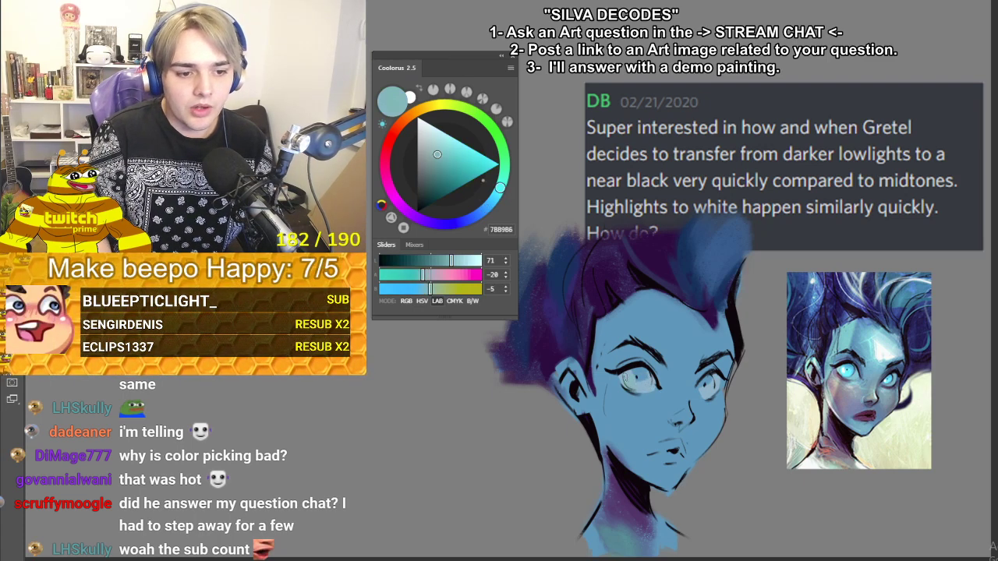
mouse_move(644, 385)
left_mouse_down()
mouse_move(656, 383)
mouse_move(634, 387)
left_mouse_up()
left_click(653, 387, "alt")
left_click_drag(703, 385, 706, 377)
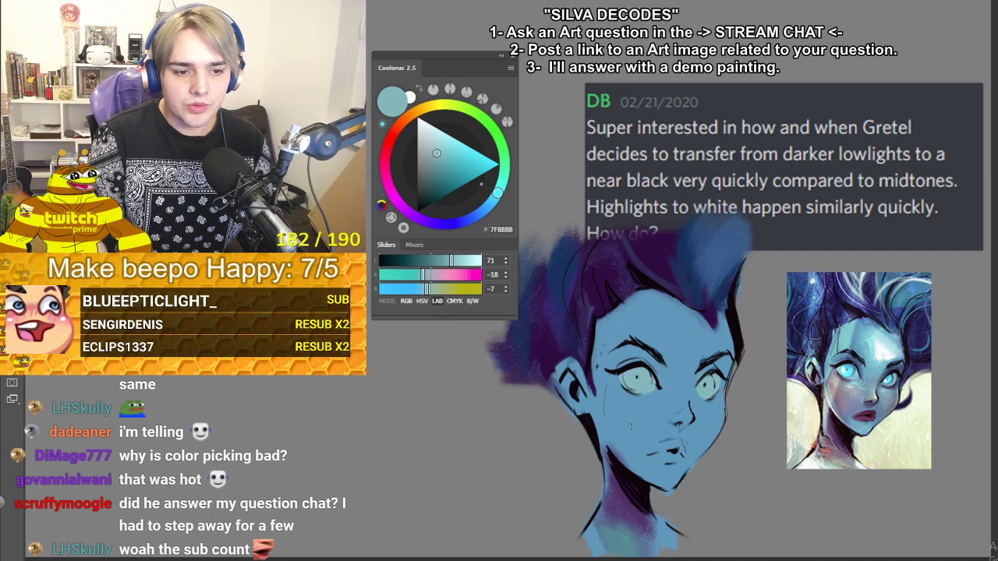
- Add vertical streaks of darker blue and muted violet-blue shading to the middle of the forehead
left_click(638, 339, "alt")
left_click(440, 177)
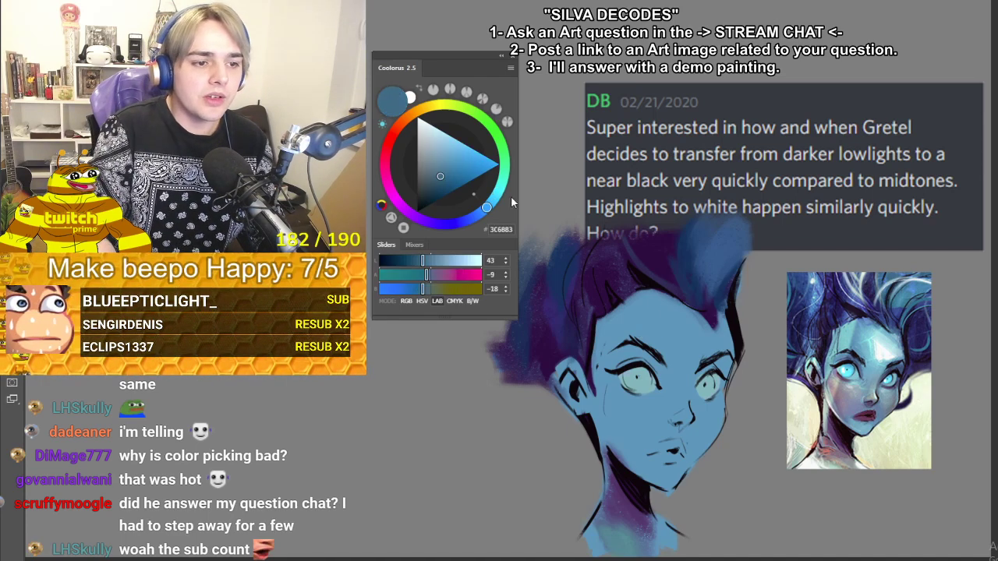
mouse_move(634, 287)
left_mouse_down()
mouse_move(635, 342)
mouse_move(653, 337)
left_mouse_up()
left_click_drag(671, 294, 668, 325)
left_click(463, 221)
left_click_drag(650, 291, 642, 345)
left_click(646, 309, "alt")
mouse_move(654, 299)
left_mouse_down()
mouse_move(649, 336)
mouse_move(665, 349)
left_mouse_up()
- Shade the near cheek with muted violet and glaze a soft pinkish-purple blush over it
left_click_drag(613, 411, 620, 445)
mouse_move(608, 415)
left_mouse_down()
mouse_move(653, 481)
mouse_move(633, 462)
mouse_move(644, 468)
mouse_move(631, 503)
mouse_move(630, 461)
left_mouse_up()
left_click(626, 505, "alt")
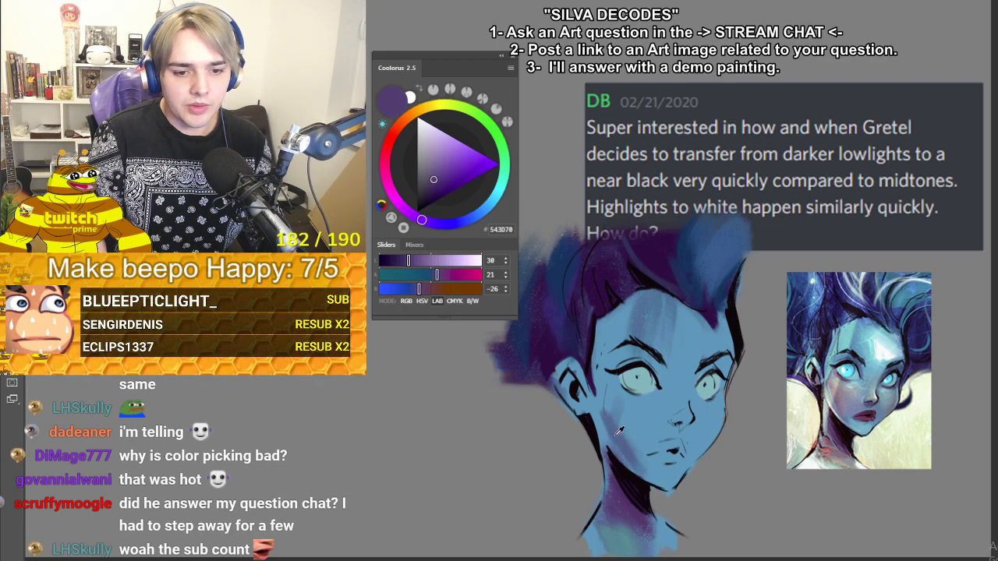
left_click(620, 434, "alt")
mouse_move(628, 417)
left_mouse_down()
mouse_move(653, 415)
mouse_move(636, 457)
left_mouse_up()
left_click_drag(440, 217, 418, 219)
left_click(434, 163)
mouse_move(615, 428)
left_mouse_down()
mouse_move(626, 398)
mouse_move(630, 438)
mouse_move(654, 444)
left_mouse_up()
- Tint the far cheek with grey-blue #607DA5 and choose the darker blue #4A607E for shading around the eyes
left_click(655, 416, "alt")
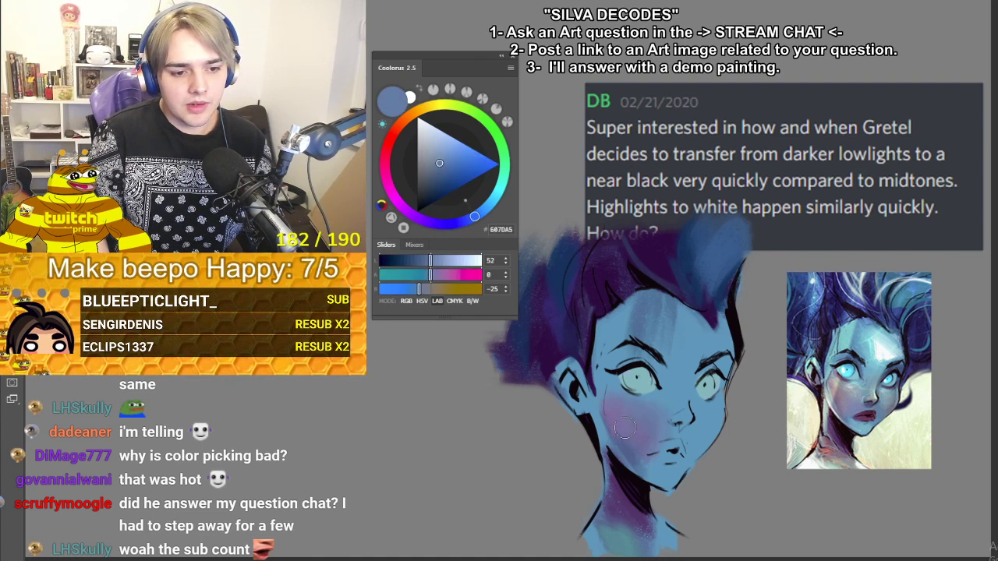
left_click_drag(703, 437, 709, 429)
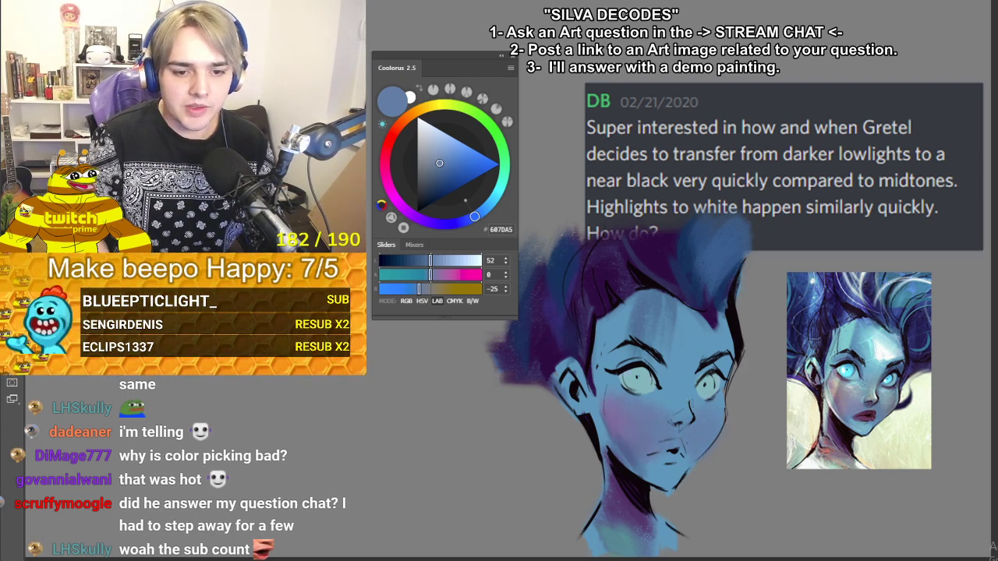
left_click(434, 175)
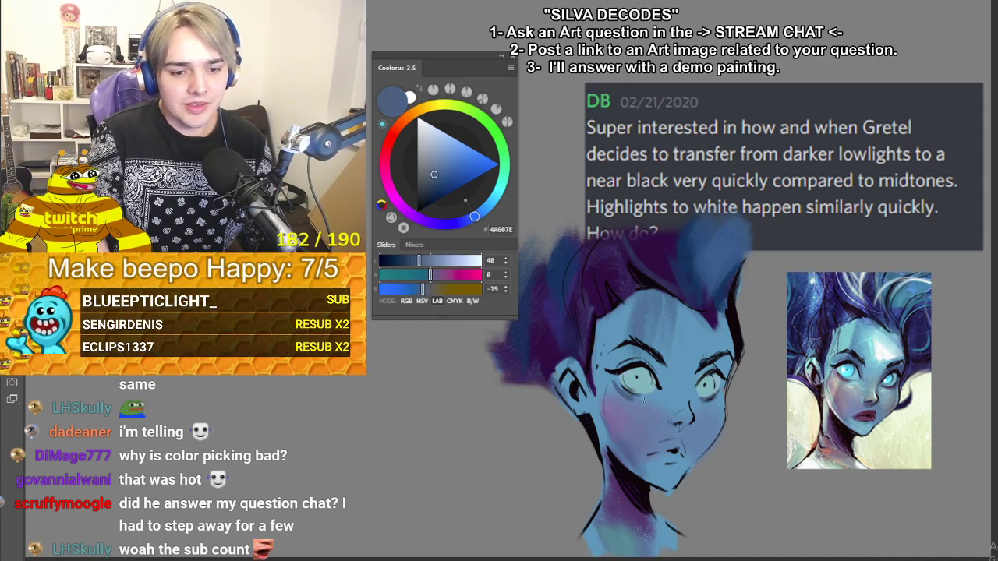
- Paint glowing bright cyan #7ADEFF into the irises of both eyes
left_click(627, 497, "alt")
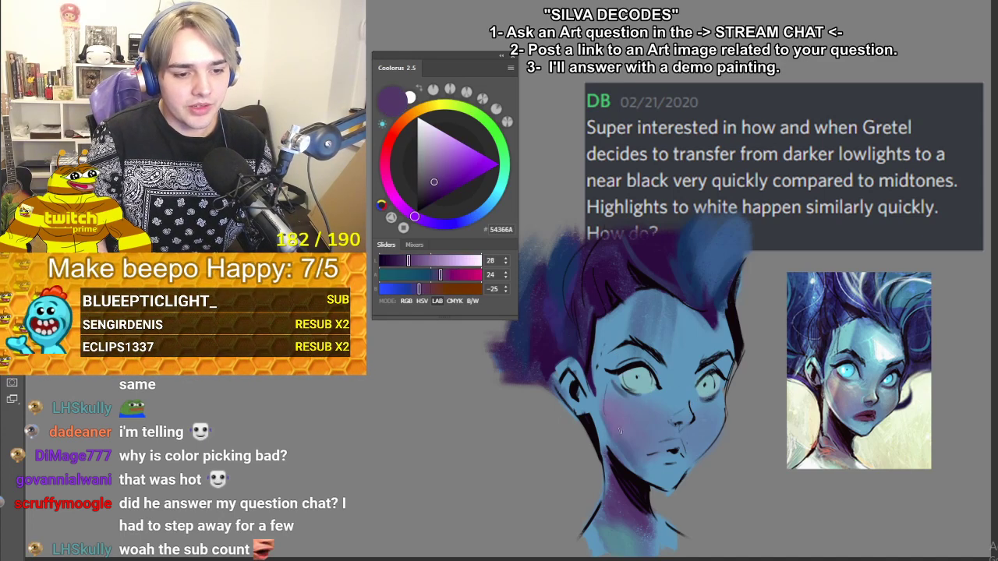
left_click(651, 382, "alt")
left_click_drag(637, 380, 635, 387)
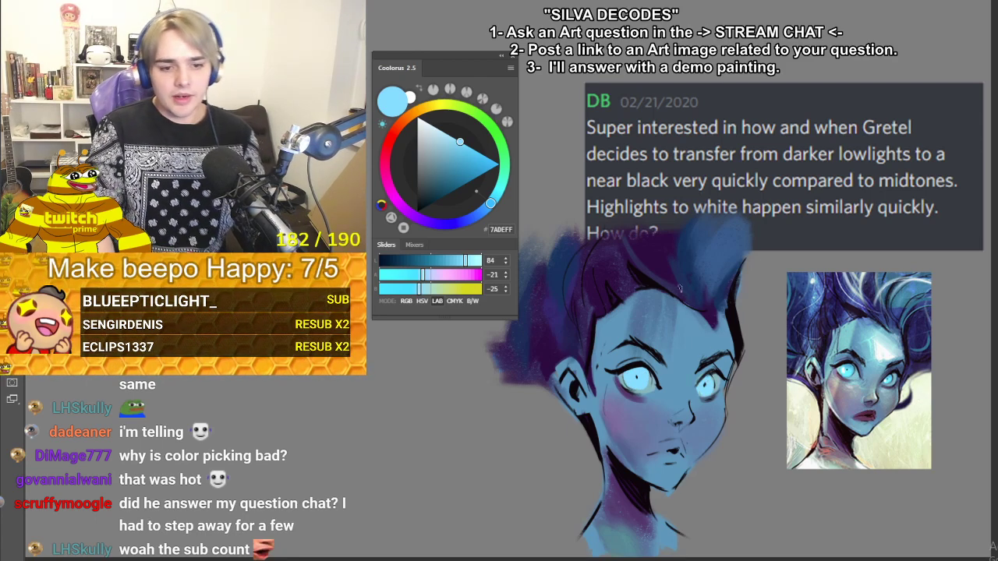
- Brush sampled skin blue down the near jaw edge and along the back of the neck
left_click(627, 438, "alt")
left_click_drag(607, 447, 608, 470)
left_click(605, 427, "alt")
left_click_drag(602, 421, 605, 518)
- Lighten the near side of the forehead and temple with vertical strokes of teal #63CACF
left_click(678, 321, "alt")
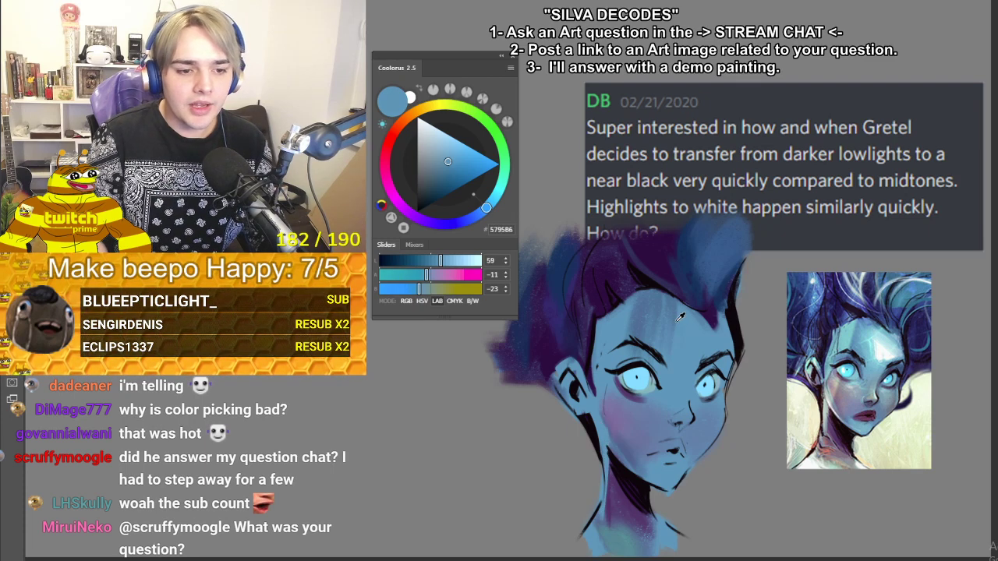
left_click(653, 318, "alt")
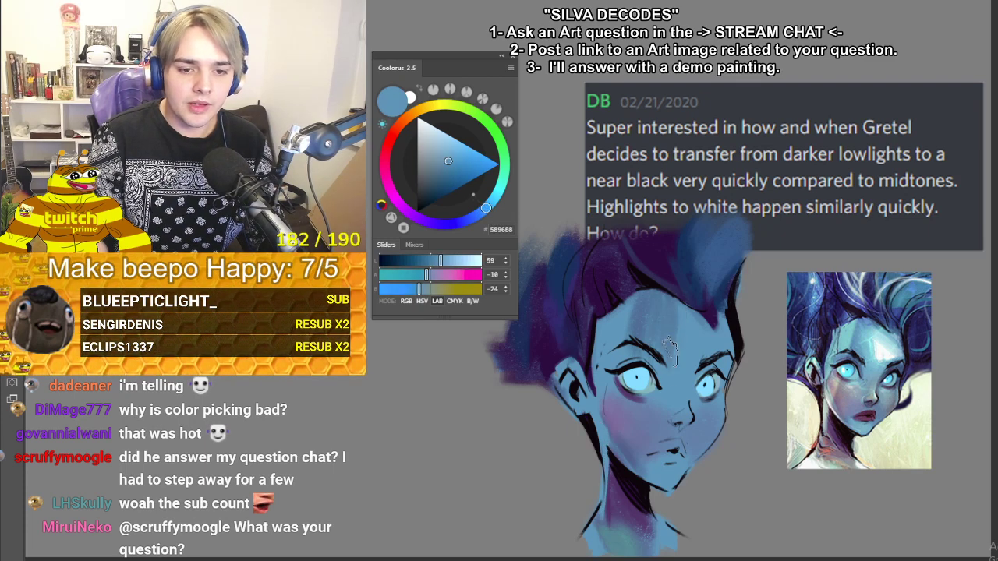
left_click(616, 312, "alt")
left_click_drag(495, 200, 498, 192)
left_click(452, 156)
key("ctrl+z")
left_click_drag(624, 303, 610, 360)
left_click_drag(628, 305, 613, 358)
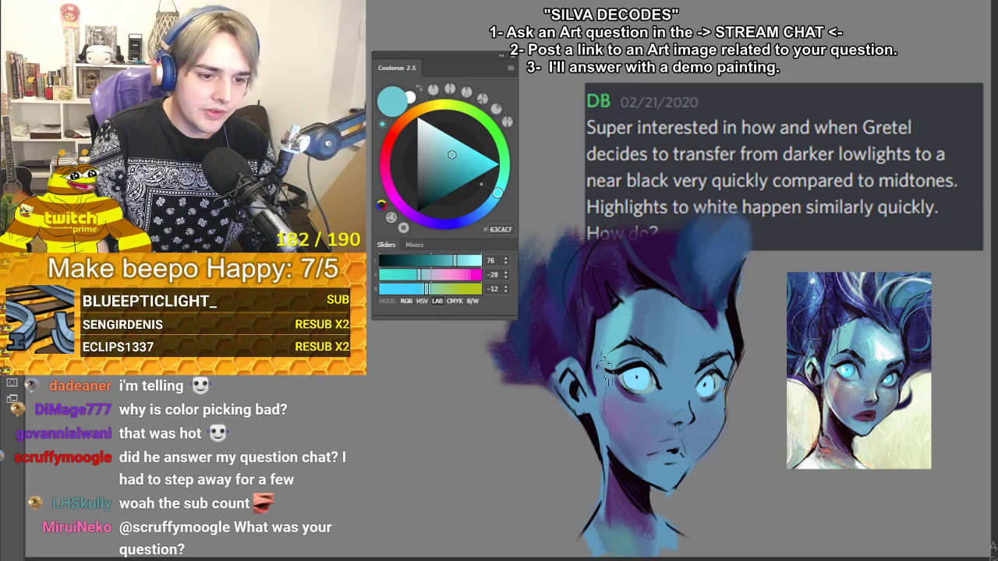
left_click_drag(625, 316, 605, 374)
key("ctrl+z")
left_click_drag(617, 331, 608, 370)
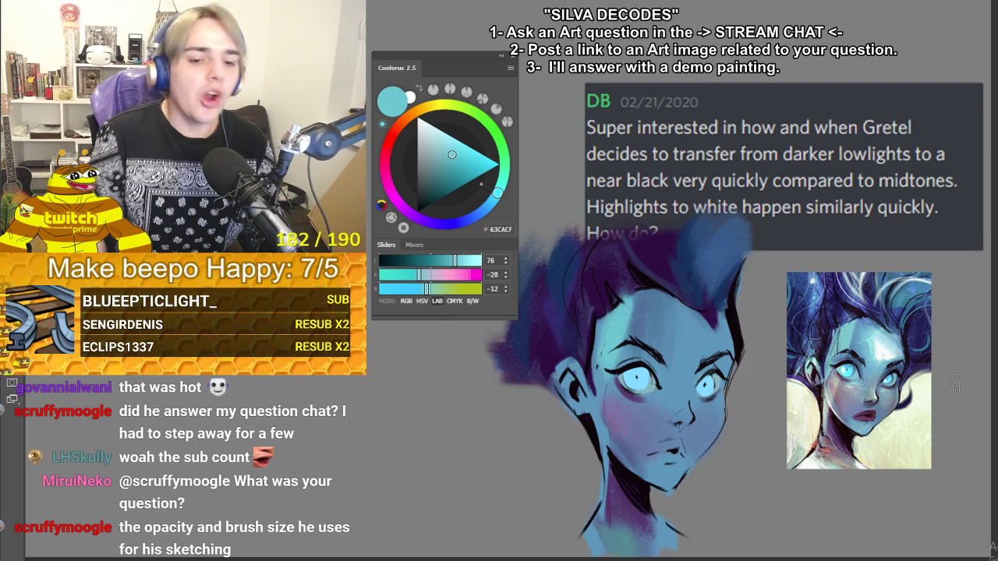
- Try a near-white #CCEDEF highlight on the forehead above the brows, and undo it
left_click(429, 129)
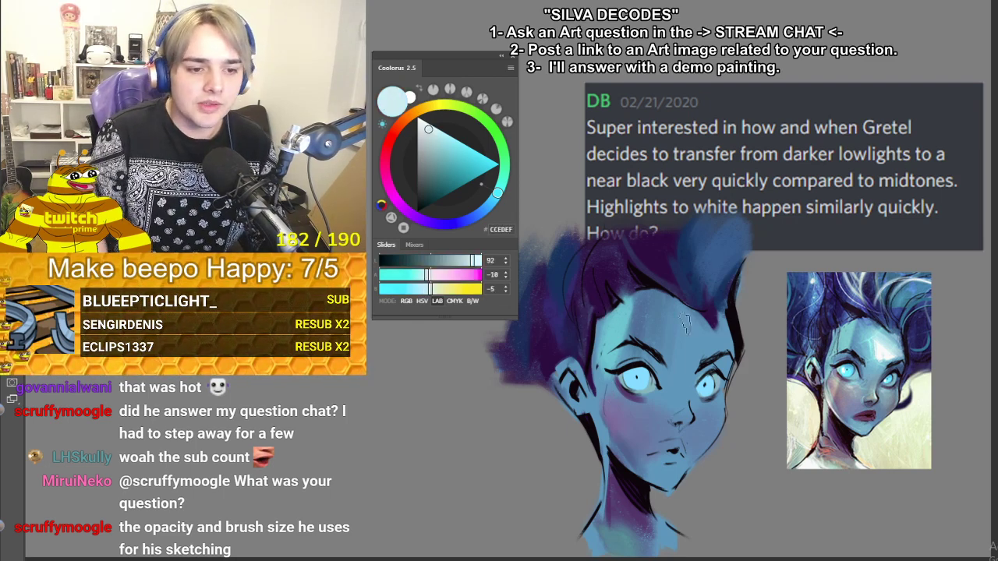
key("ctrl+z")
mouse_move(670, 326)
left_mouse_down()
mouse_move(677, 358)
mouse_move(700, 355)
left_mouse_up()
key("ctrl+z")
key("ctrl+z")
key("ctrl+z")
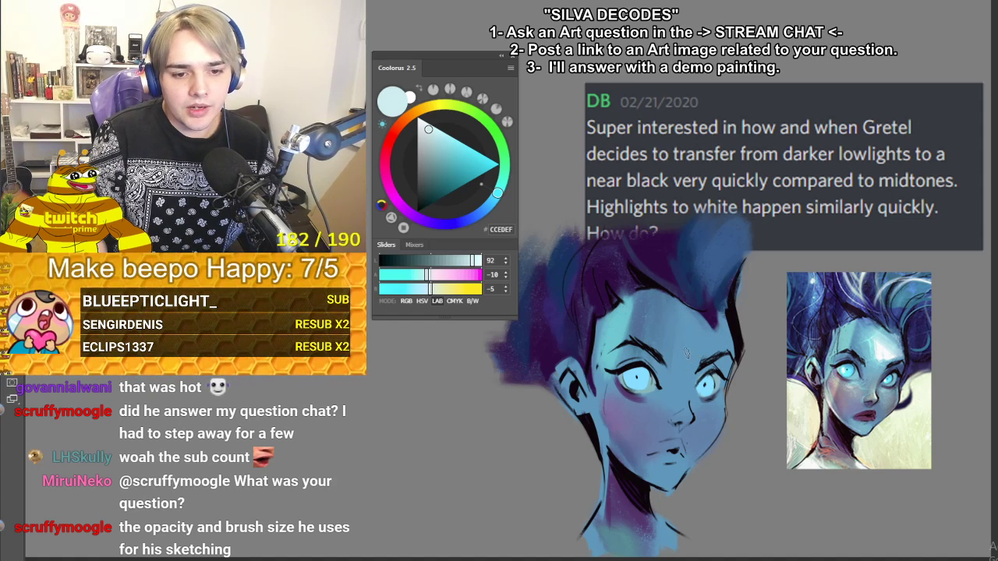
- Try outlining a triangular highlight in near-white #CCEDEF on the forehead above the far brow, and undo it
left_click_drag(677, 358, 701, 354)
key("ctrl+z")
mouse_move(673, 319)
left_mouse_down()
mouse_move(678, 357)
mouse_move(704, 353)
left_mouse_up()
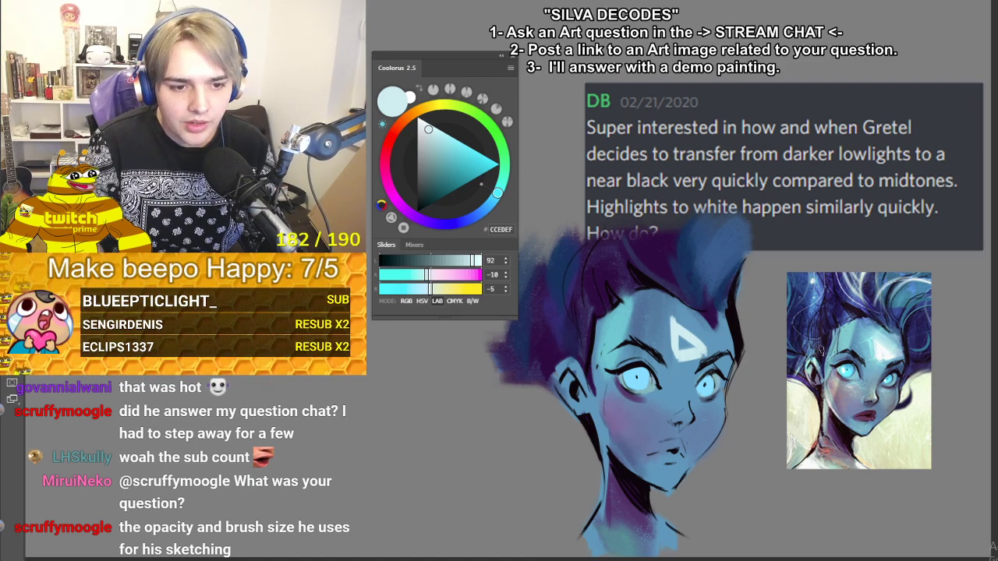
key("ctrl+z")
key("ctrl+z")
key("ctrl+z")
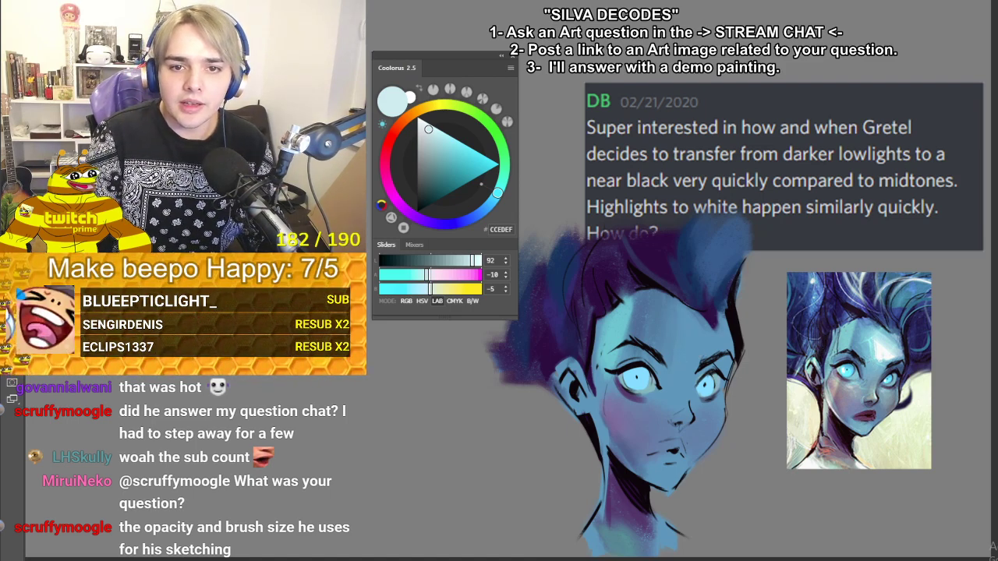
- Brighten the forehead toward glowing cyan with soft strokes of teal #3E8387
left_click_drag(682, 304, 669, 351)
key("ctrl+z")
left_click(442, 175)
mouse_move(690, 318)
left_mouse_down()
mouse_move(668, 353)
mouse_move(688, 312)
mouse_move(678, 339)
mouse_move(699, 340)
left_mouse_up()
key("ctrl+z")
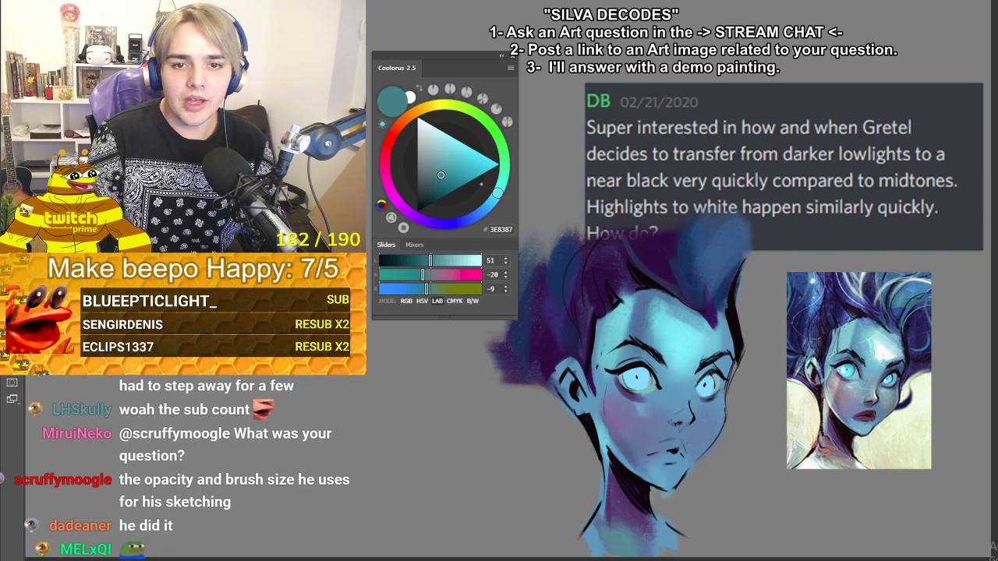
- Draw the angular L-shaped edge of a near-white #ECF9FA highlight on the forehead above the far brow
left_click(427, 131)
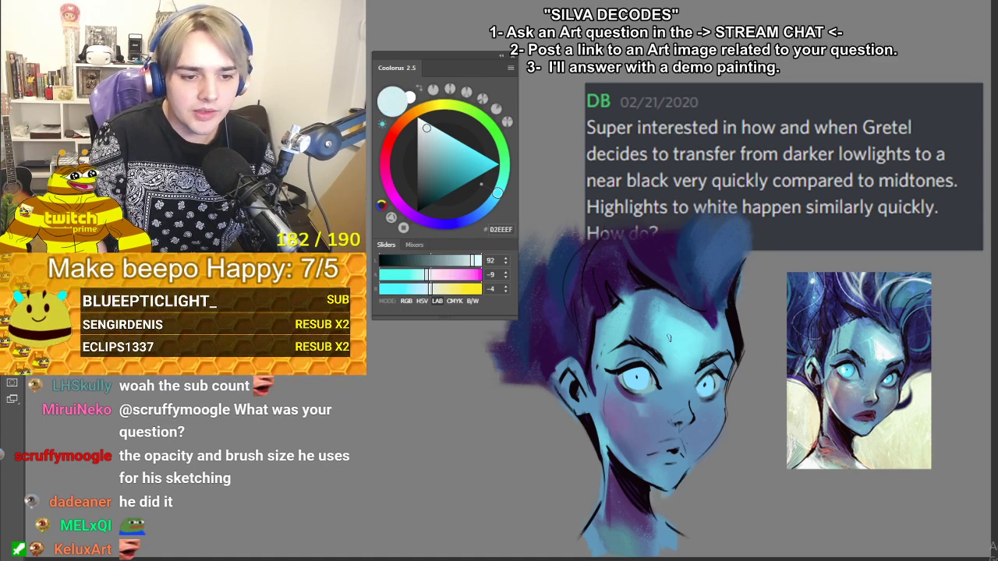
left_click(423, 120)
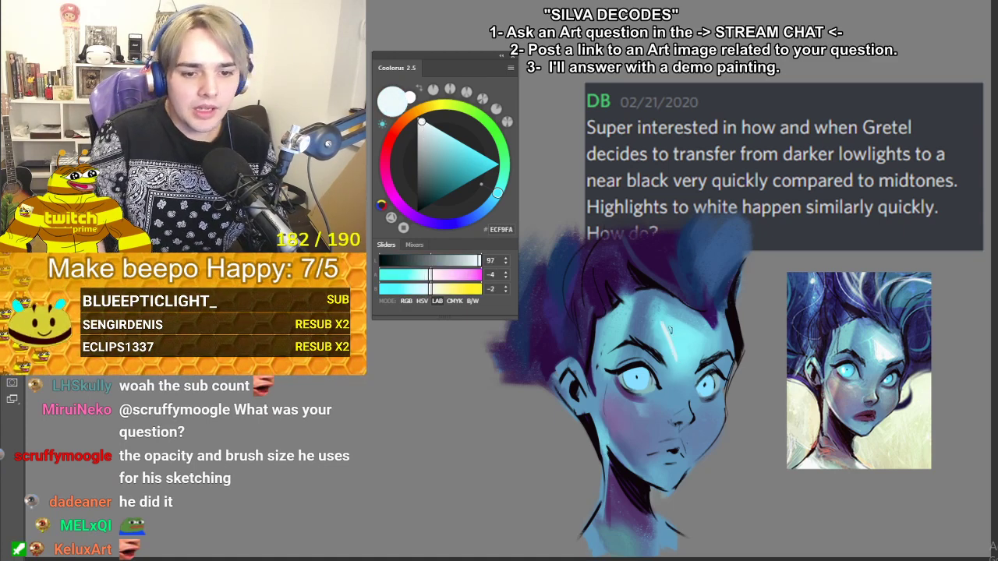
mouse_move(671, 326)
left_mouse_down()
mouse_move(678, 357)
mouse_move(709, 351)
mouse_move(679, 359)
mouse_move(701, 353)
left_mouse_up()
key("ctrl+z")
key("ctrl+z")
key("ctrl+z")
key("ctrl+z")
key("ctrl+z")
key("ctrl+z")
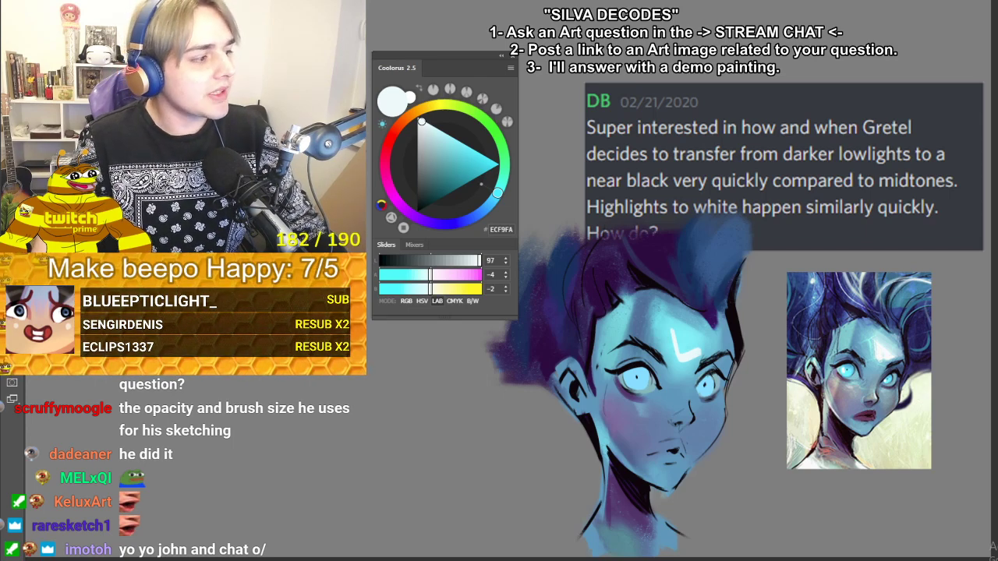
- Switch to the browser and examine the forehead planes of Sketchfab's Asaro Head model from several angles
left_click_drag(371, 62, 408, 74)
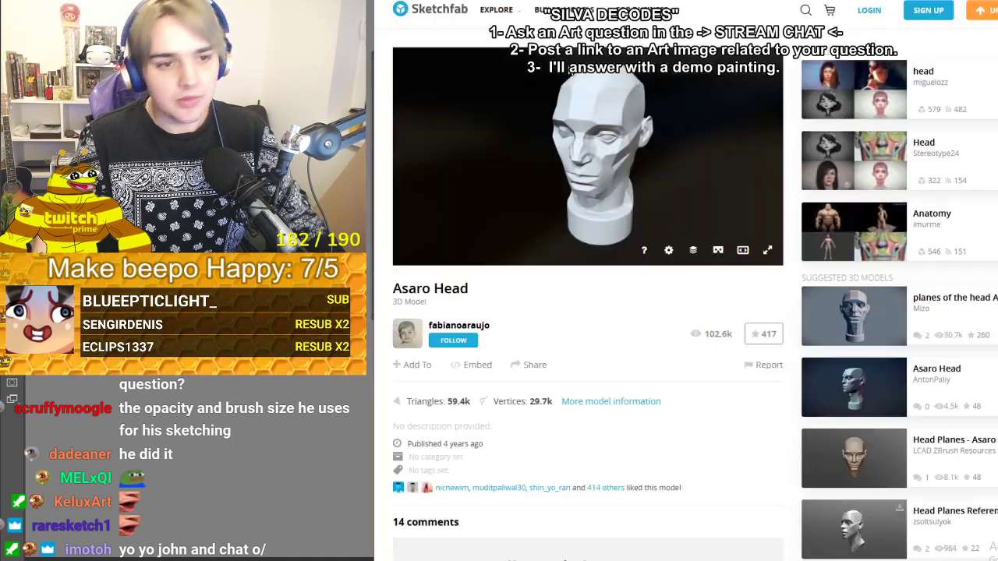
left_click_drag(737, 0, 733, 20)
scroll(588, 230, "up", 5)
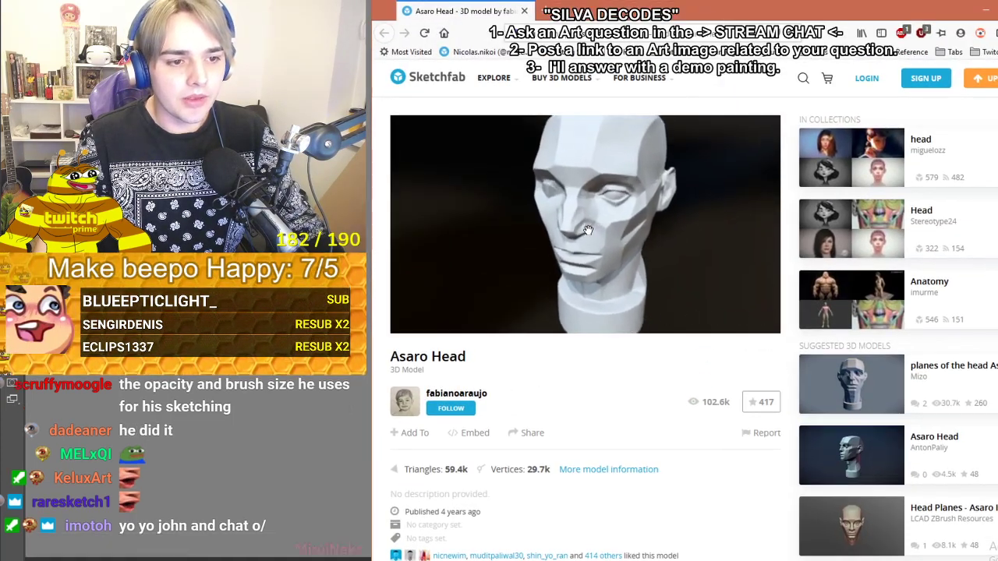
mouse_move(628, 208)
left_mouse_down()
mouse_move(625, 172)
mouse_move(606, 225)
mouse_move(615, 223)
mouse_move(592, 252)
mouse_move(621, 169)
mouse_move(629, 215)
left_mouse_up()
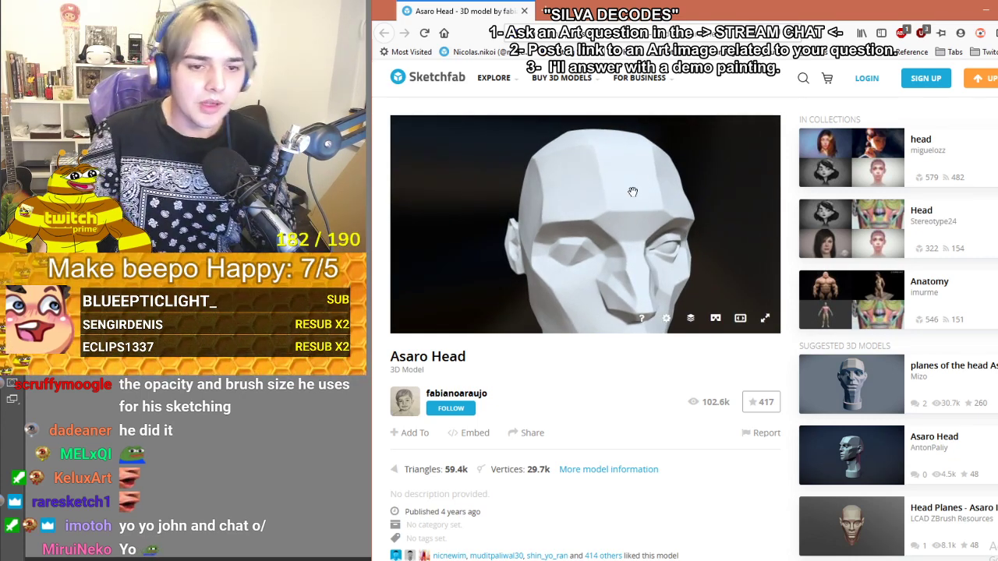
left_click_drag(621, 183, 616, 207)
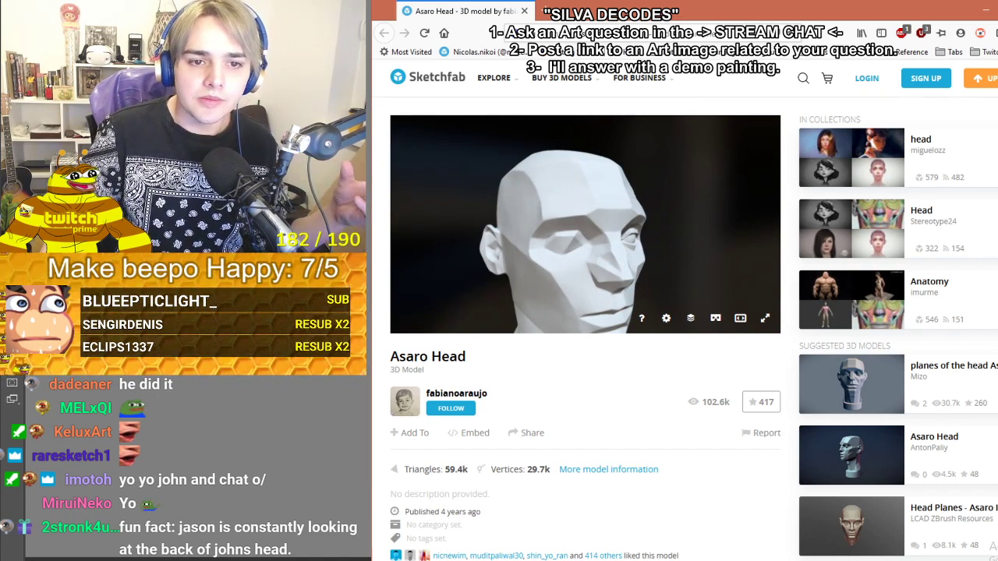
- Return to the painting and fill the angular forehead highlight with solid near-white #ECF9FA
left_click(986, 10)
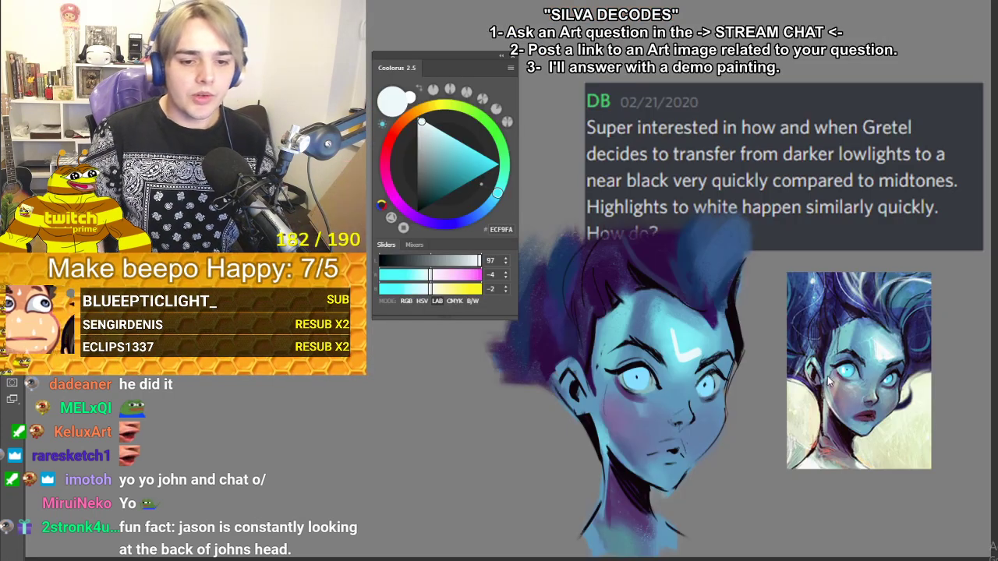
mouse_move(689, 355)
left_mouse_down()
mouse_move(708, 350)
mouse_move(681, 352)
mouse_move(688, 343)
mouse_move(703, 350)
mouse_move(692, 357)
mouse_move(704, 334)
mouse_move(689, 330)
left_mouse_up()
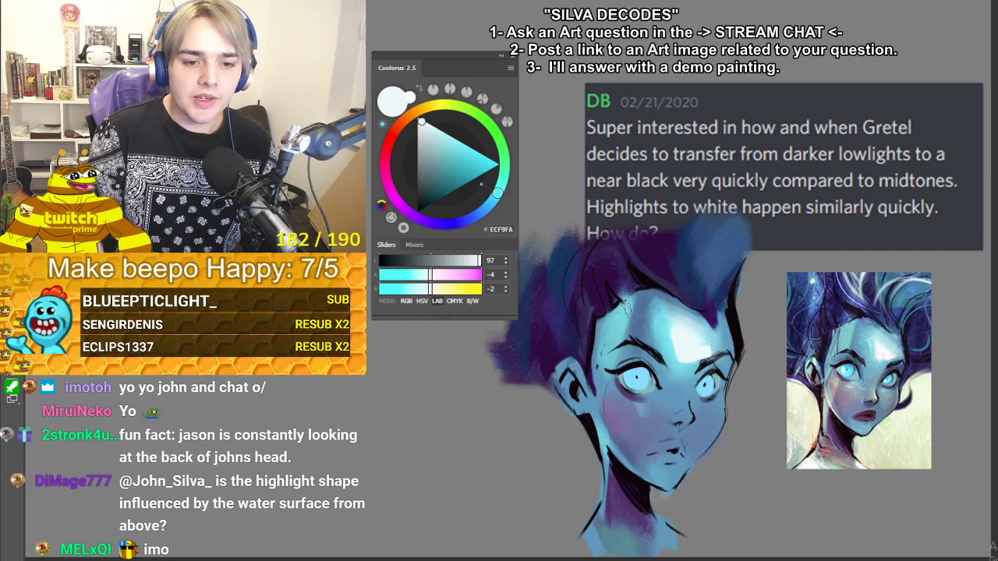
- Try near-white plane lines across the cheeks and nose, a jaw edge stroke and a light-direction line to the forehead, and undo them
mouse_move(667, 330)
left_mouse_down()
mouse_move(711, 390)
mouse_move(656, 413)
mouse_move(596, 408)
left_mouse_up()
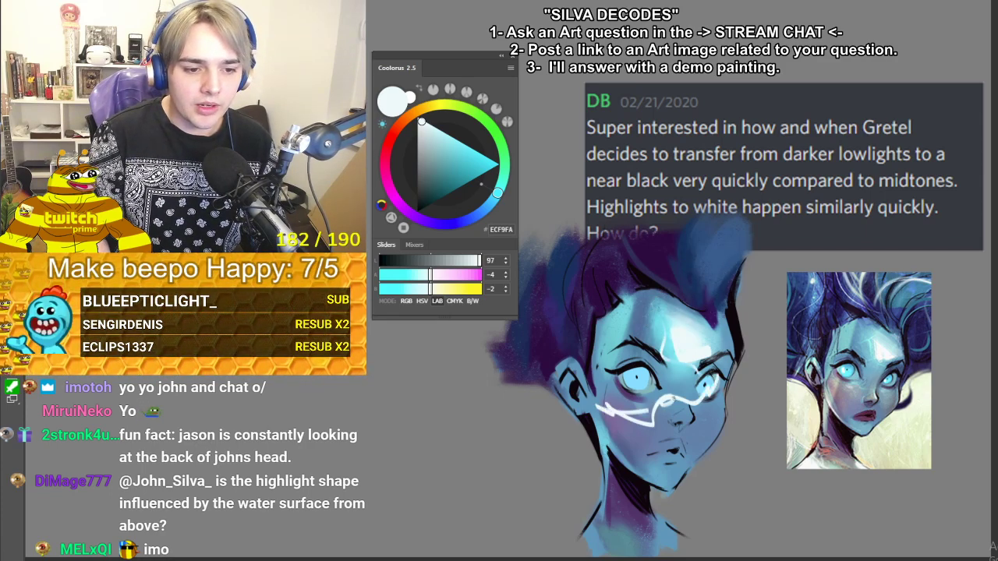
key("ctrl+z")
key("ctrl+z")
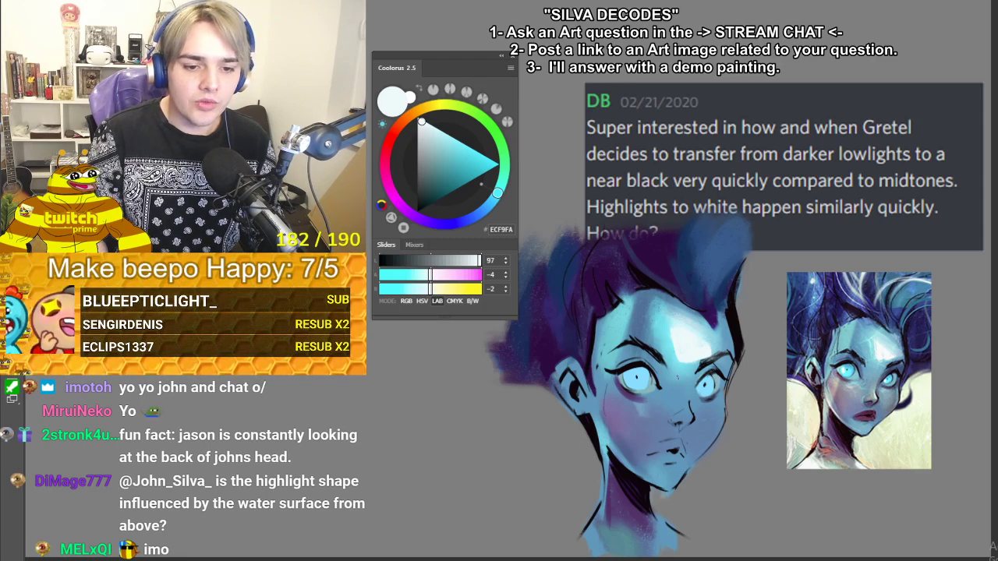
left_click_drag(594, 415, 628, 472)
key("ctrl+z")
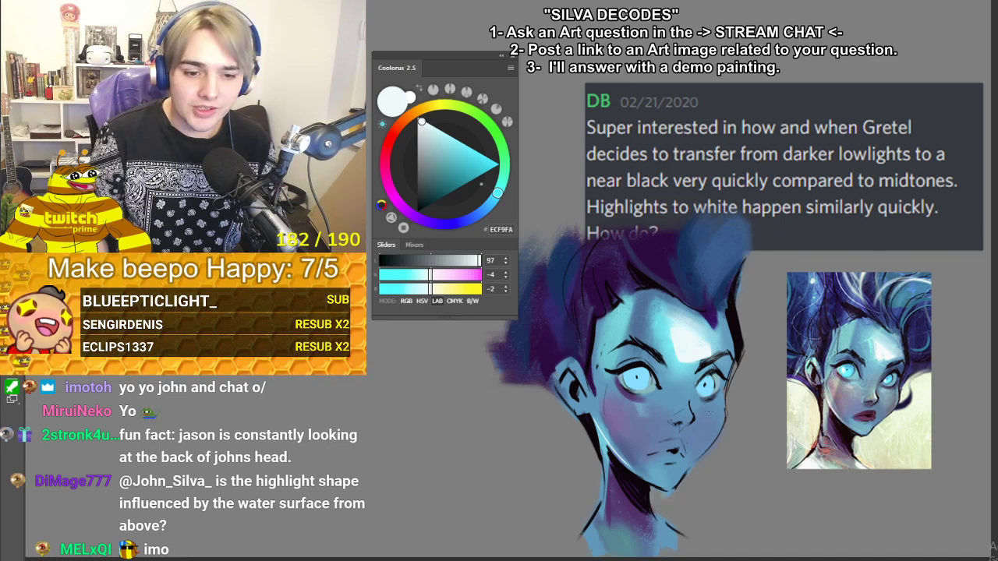
left_click_drag(768, 274, 697, 344)
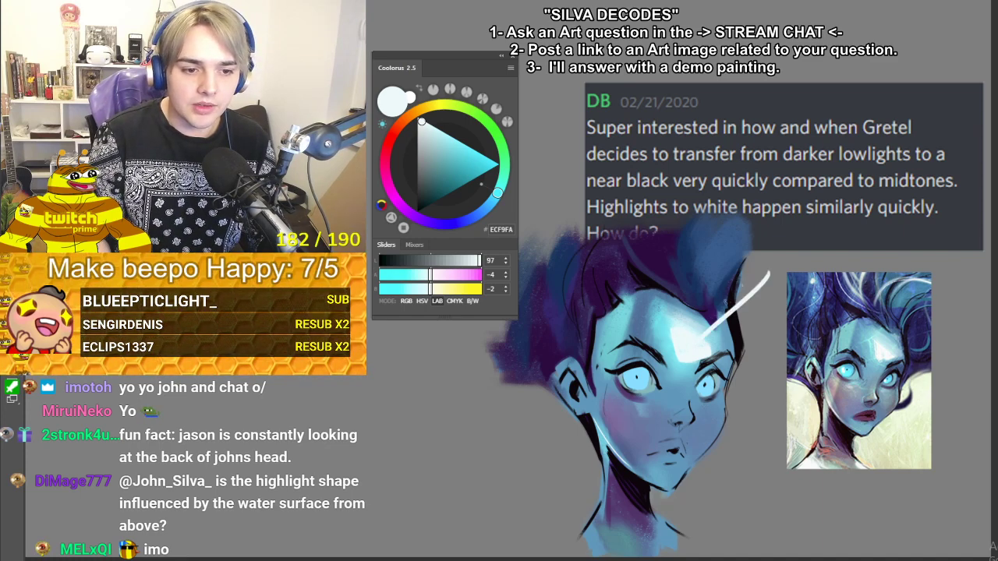
key("ctrl+z")
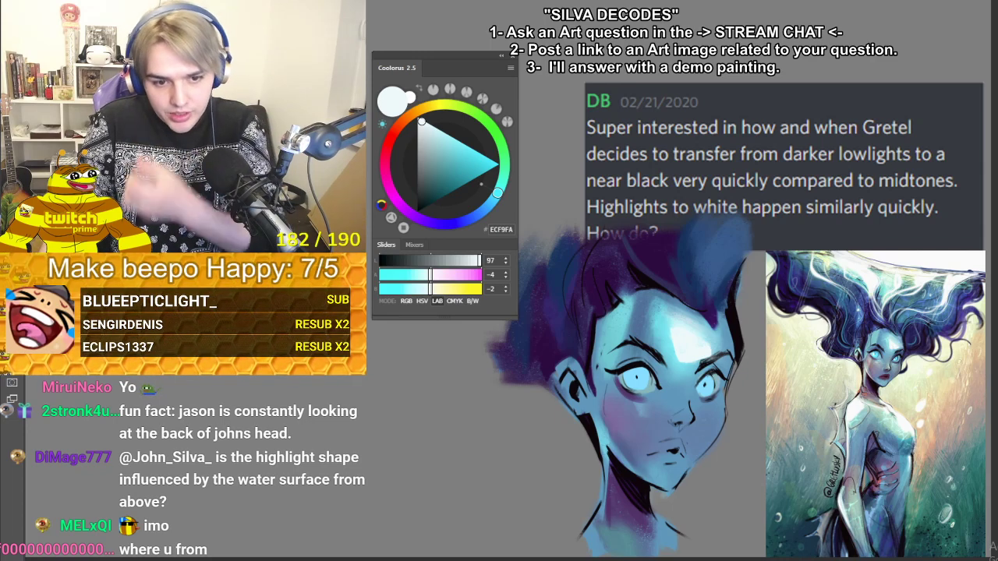
- Replace the enlarged full reference painting with its cropped close-up of the face
key("Delete")
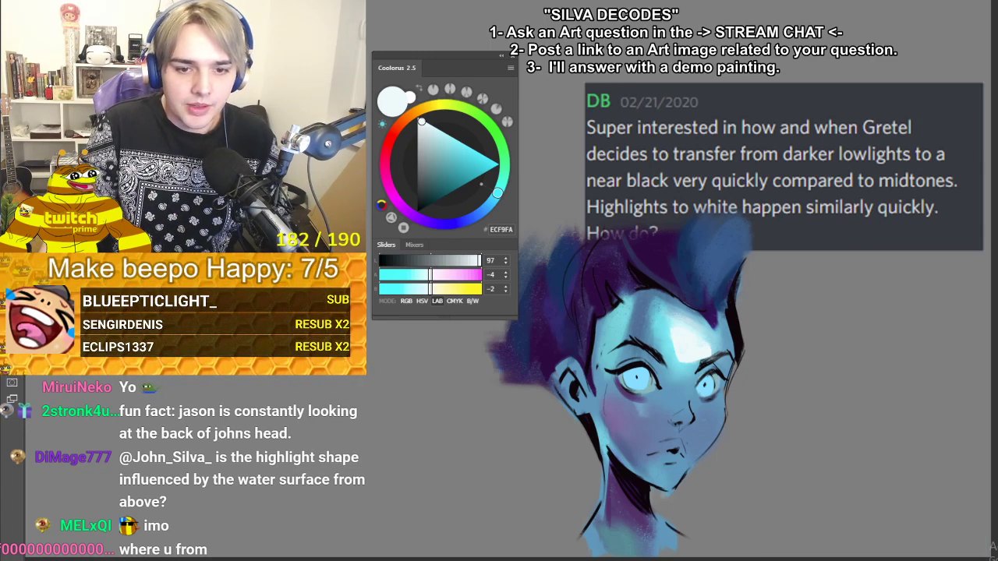
key("ctrl+z")
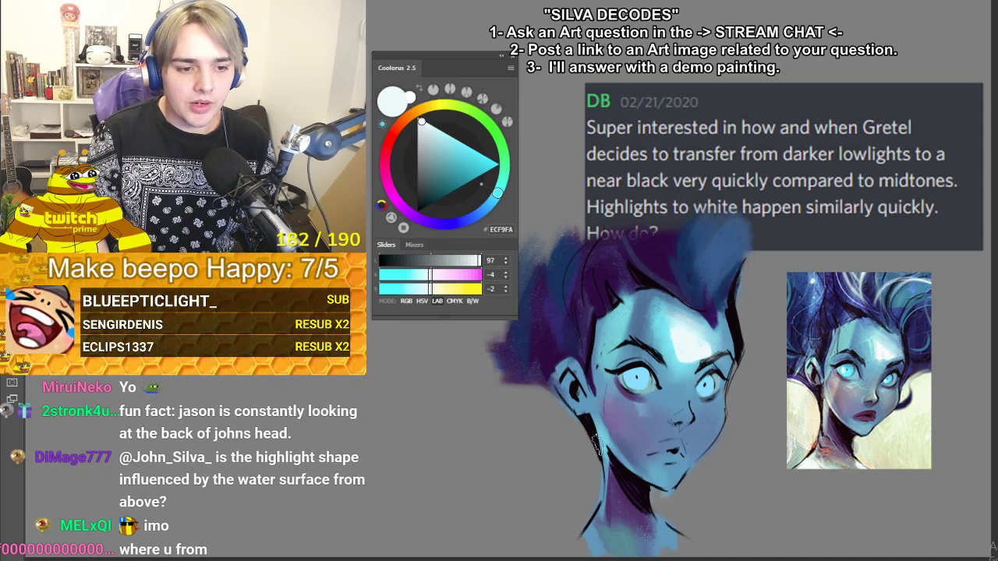
- Brush textured warm cream #EBDEC2 along the near cheek and jaw edge, redoing the strokes until they stay subtle
left_click(434, 113)
left_click(429, 133)
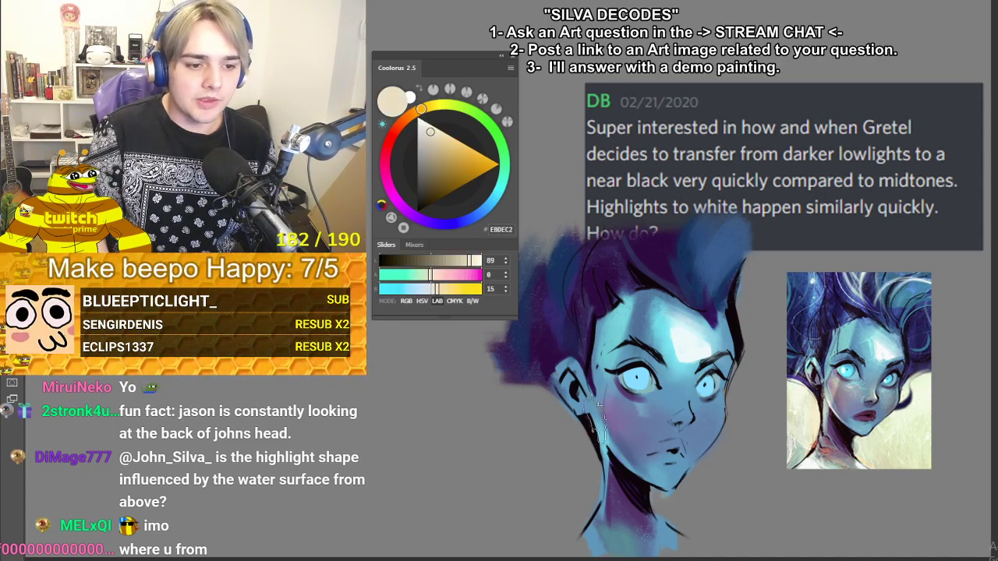
left_click_drag(599, 428, 611, 349)
key("ctrl+z")
key("ctrl+z")
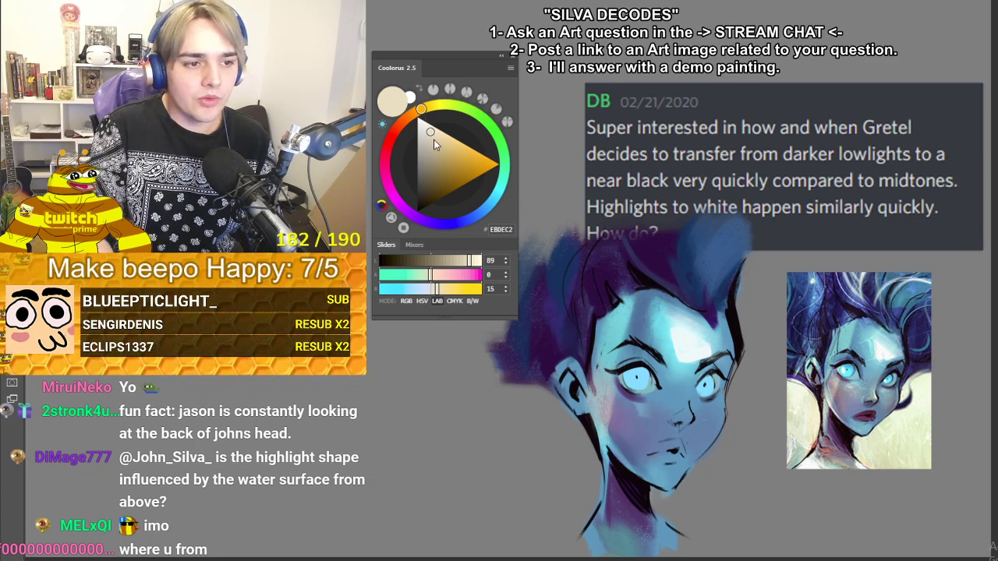
left_click_drag(601, 421, 635, 475)
key("ctrl+z")
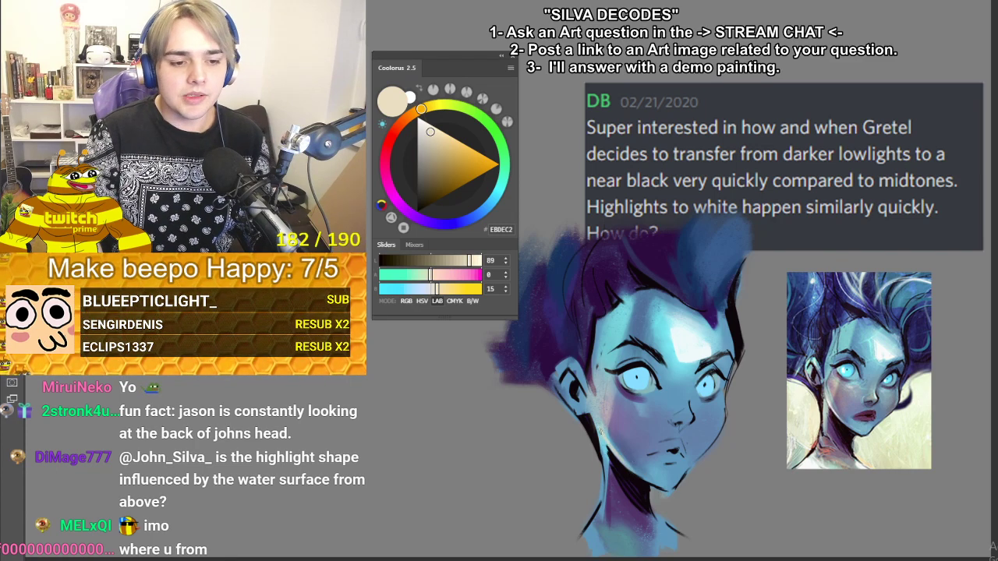
key("ctrl+z")
mouse_move(601, 425)
left_mouse_down()
mouse_move(630, 460)
mouse_move(612, 448)
left_mouse_up()
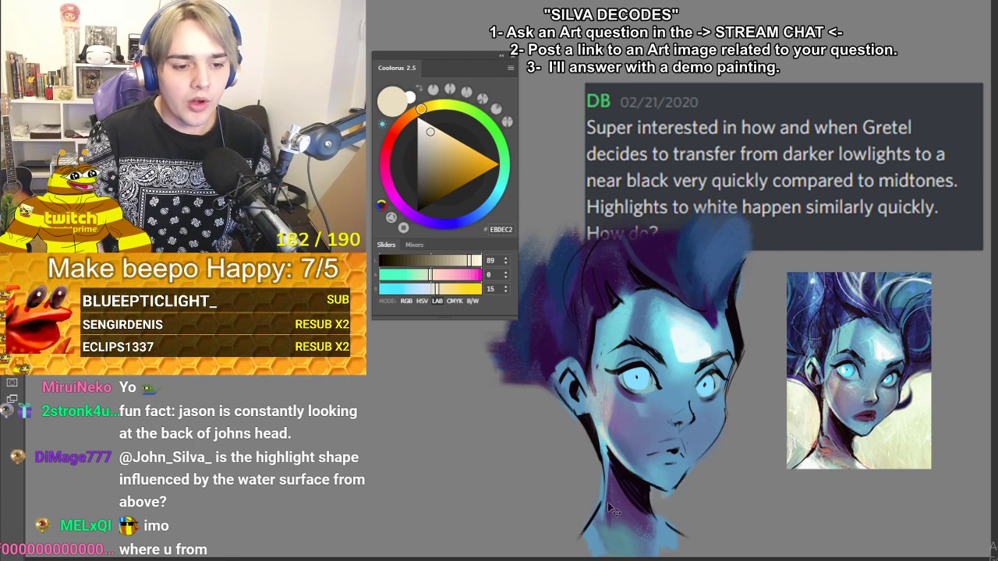
left_click_drag(609, 483, 601, 443)
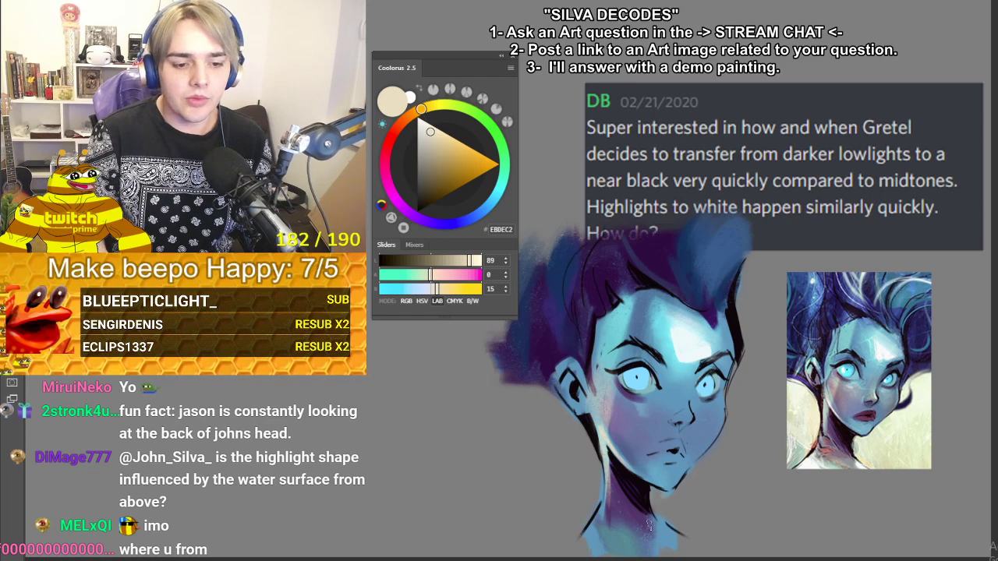
- Paint both shoulders below the neck with warm cream #EBDEC2
left_click_drag(606, 512, 584, 555)
key("ctrl+z")
key("ctrl+z")
left_click_drag(604, 512, 597, 558)
mouse_move(656, 516)
left_mouse_down()
mouse_move(667, 556)
mouse_move(688, 556)
left_mouse_up()
- Sample near-white #ECF9FA from the forehead highlight and paint it over both shoulders
left_click(693, 342, "alt")
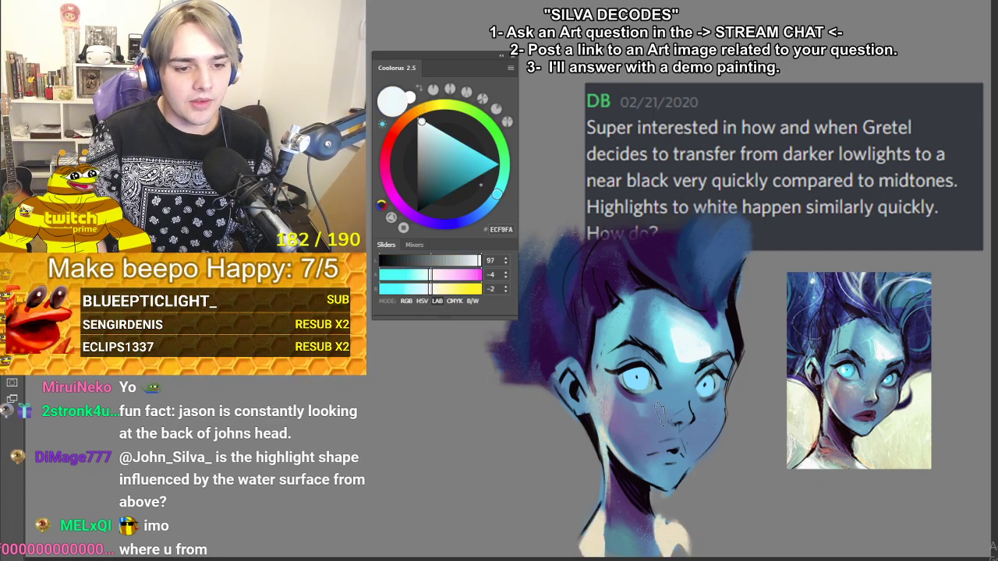
mouse_move(589, 529)
left_mouse_down()
mouse_move(580, 557)
mouse_move(594, 555)
left_mouse_up()
mouse_move(662, 527)
left_mouse_down()
mouse_move(670, 556)
mouse_move(689, 553)
left_mouse_up()
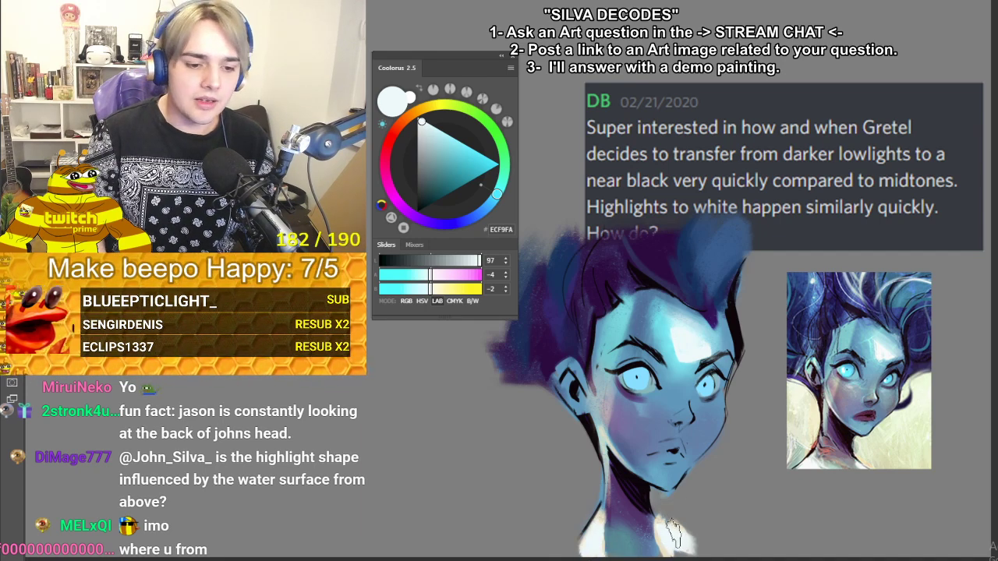
key("ctrl+z")
key("ctrl+shift+z")
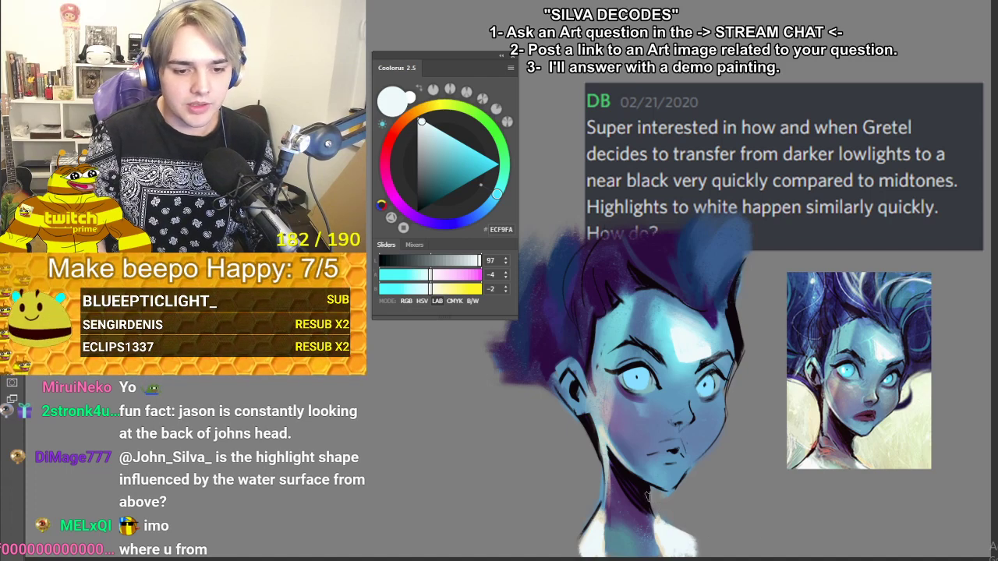
- Blend the base of the neck into the white shoulders using teal #518E94 and other colours sampled around it
left_click(624, 537, "alt")
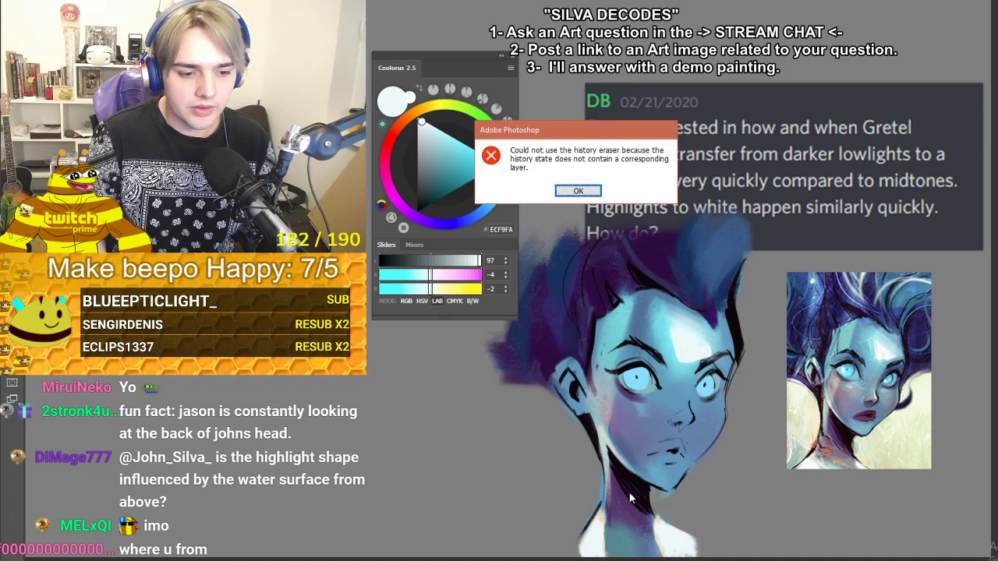
left_click(583, 193)
left_click(633, 538, "alt")
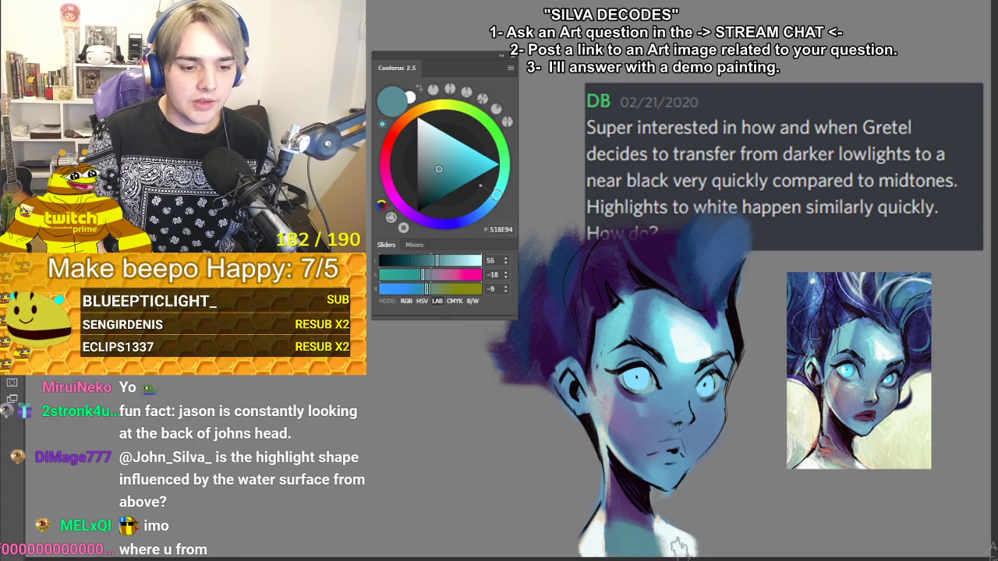
mouse_move(680, 555)
left_mouse_down()
mouse_move(671, 535)
mouse_move(684, 542)
mouse_move(595, 526)
mouse_move(636, 557)
mouse_move(604, 530)
mouse_move(675, 514)
mouse_move(596, 514)
left_mouse_up()
left_click(639, 516, "alt")
left_click(686, 540, "alt")
left_click(666, 549, "alt")
left_click(613, 534, "alt")
left_click(602, 512, "alt")
- Try sampled skin colour and near-white #ECF9FA strokes along the near jaw edge, and undo them
left_click(599, 423, "alt")
left_click_drag(598, 413, 610, 457)
left_click(682, 353, "alt")
key("ctrl+z")
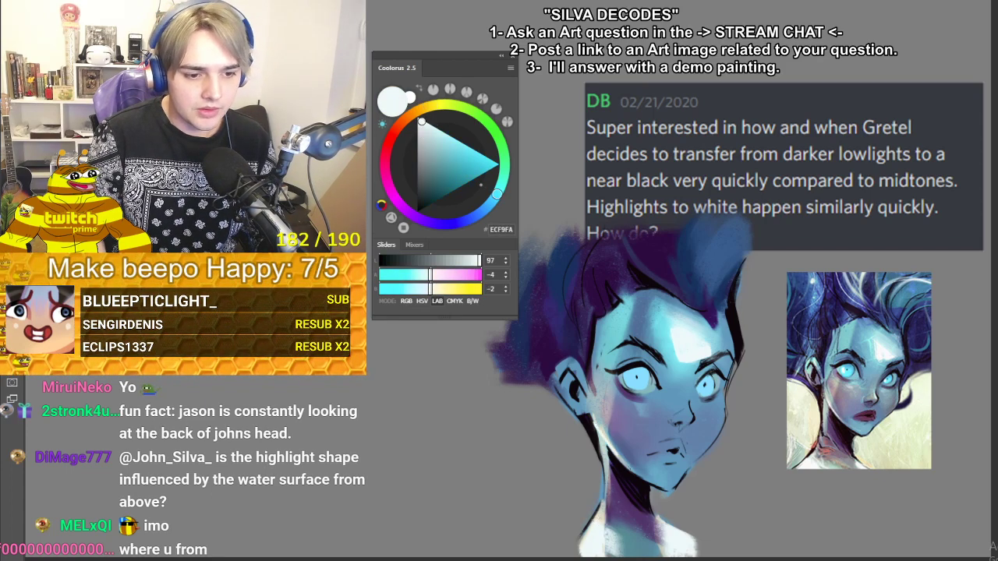
key("ctrl+z")
left_click_drag(597, 421, 620, 459)
key("ctrl+z")
- Paint a thin near-white #ECF9FA rim highlight on the near ear, redoing the stroke until it fits
mouse_move(562, 385)
left_mouse_down()
mouse_move(576, 413)
mouse_move(569, 404)
left_mouse_up()
key("ctrl+z")
left_click_drag(565, 368, 593, 399)
key("ctrl+z")
left_click_drag(571, 364, 576, 377)
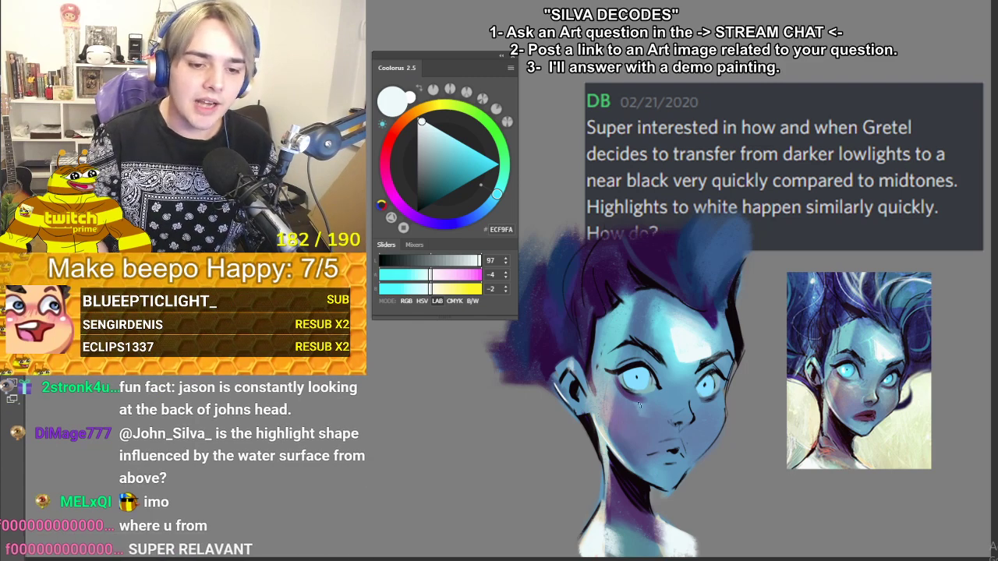
- Sample cyan and blue from the forehead and stroke down the transition beside the highlight
left_click(665, 320, "alt")
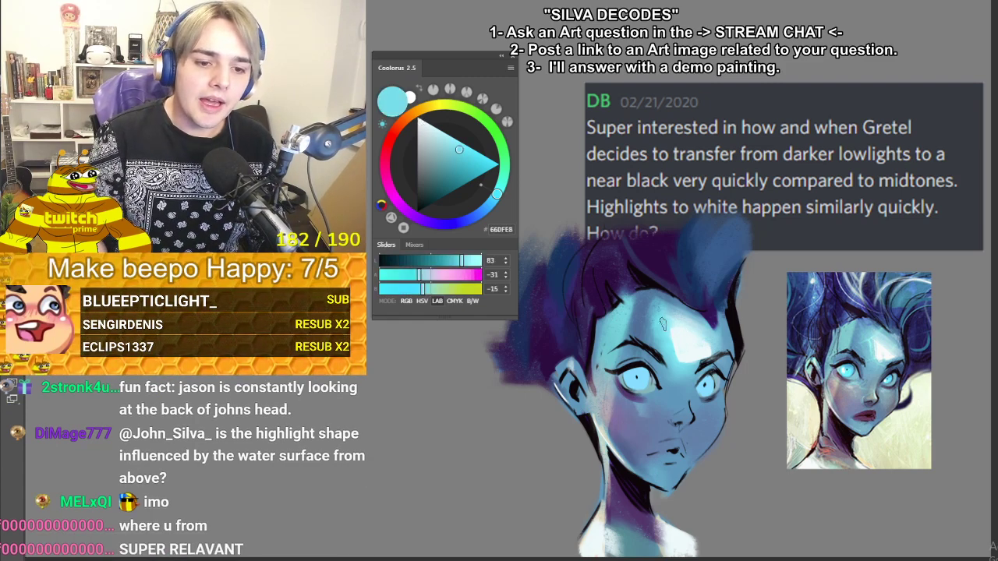
left_click(651, 310, "alt")
left_click_drag(657, 304, 654, 339)
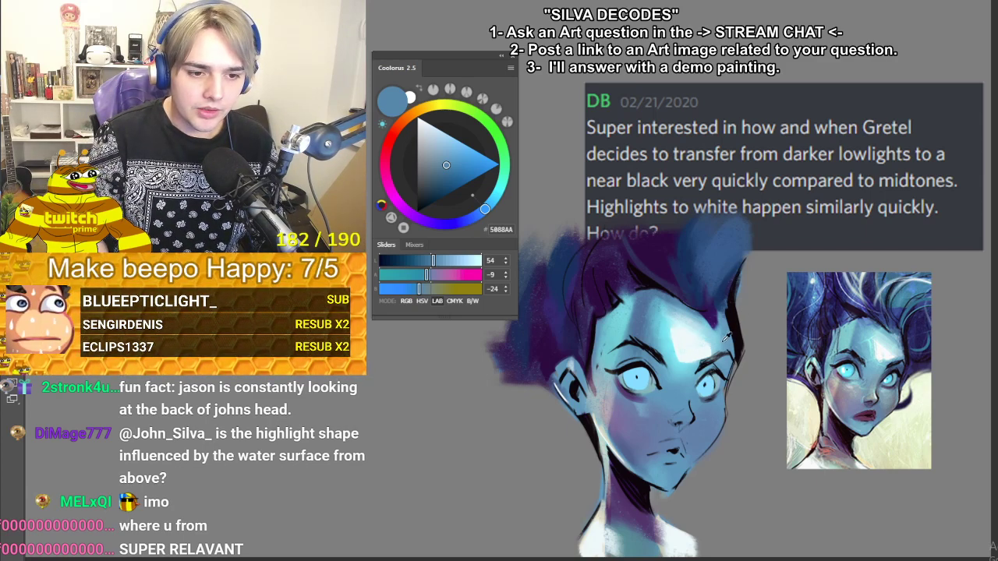
- Sketch a near-black #0D0509 box corner beside the neck and a pale cyan #C8F7F9 light source with rays aimed at it
left_click(689, 342, "alt")
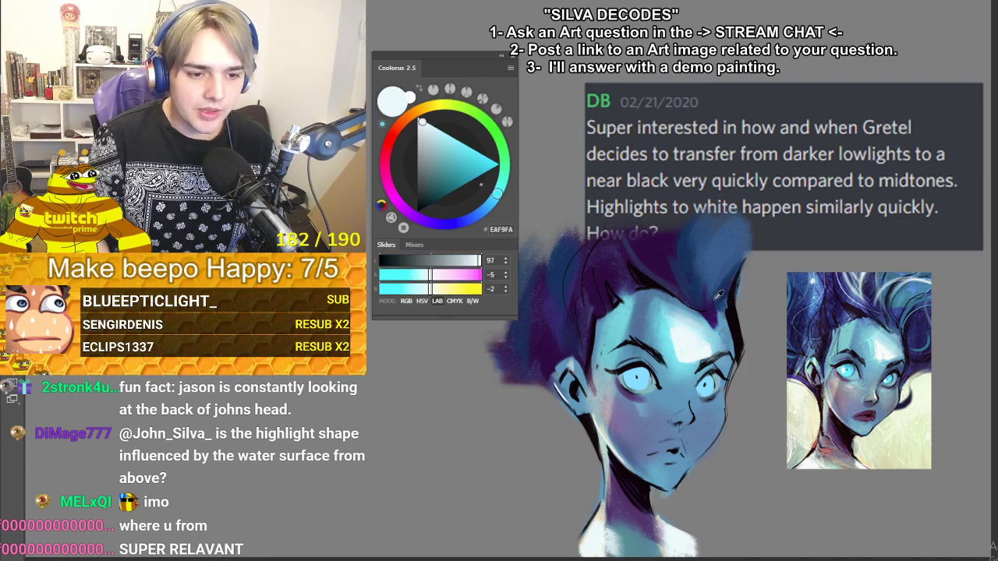
left_click(737, 331, "alt")
mouse_move(514, 520)
left_mouse_down()
mouse_move(514, 470)
mouse_move(556, 469)
left_mouse_up()
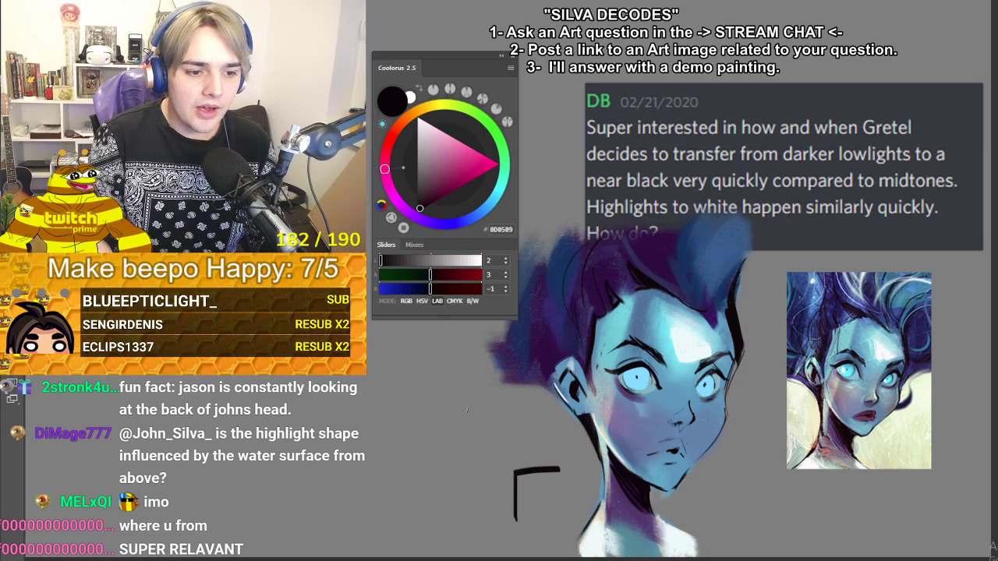
left_click(691, 351, "alt")
mouse_move(457, 400)
left_mouse_down()
mouse_move(472, 400)
mouse_move(458, 398)
mouse_move(477, 446)
mouse_move(493, 442)
left_mouse_up()
mouse_move(481, 409)
left_mouse_down()
mouse_move(554, 463)
mouse_move(522, 467)
mouse_move(522, 514)
mouse_move(512, 479)
mouse_move(516, 516)
mouse_move(521, 463)
mouse_move(559, 467)
mouse_move(520, 472)
mouse_move(563, 468)
mouse_move(536, 473)
mouse_move(513, 497)
mouse_move(511, 477)
mouse_move(513, 519)
left_mouse_up()
- Undo the surplus diagram strokes, trim the lit top plane with background grey #7F7F7F, and dab near-white #ECF9FA on the box corner
key("ctrl+z")
key("ctrl+z")
key("ctrl+z")
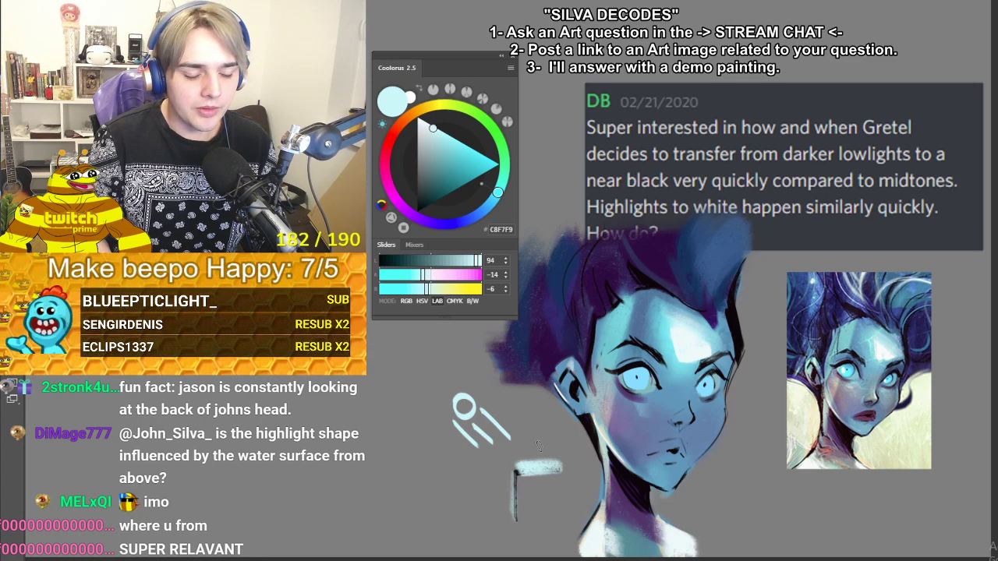
left_click(549, 473, "alt")
left_click_drag(529, 476, 557, 473)
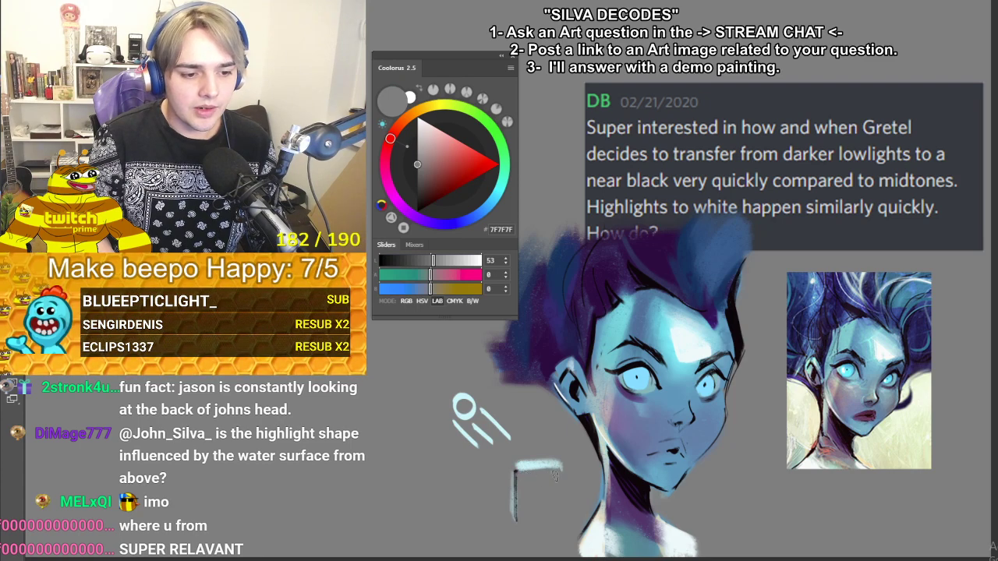
left_click(685, 350, "alt")
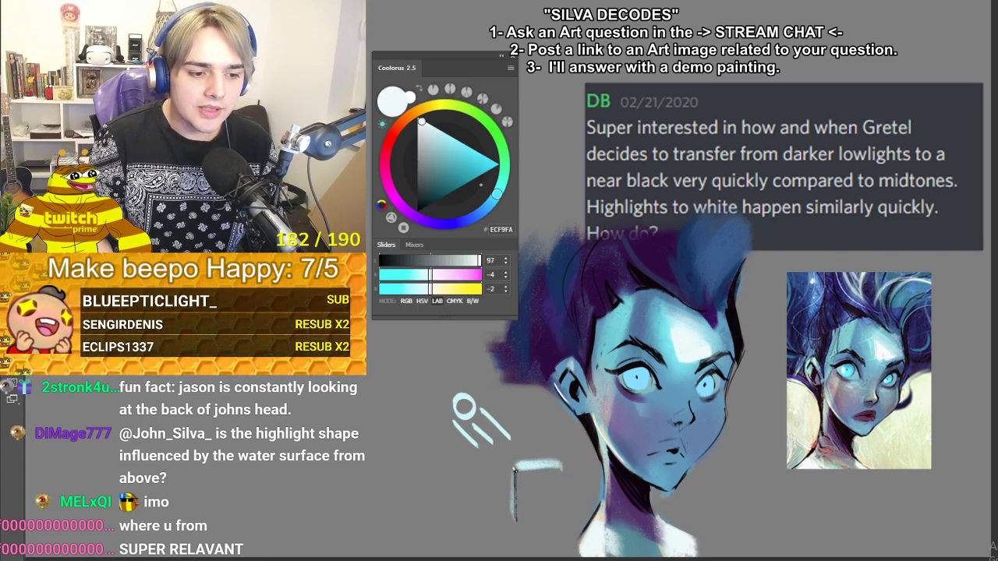
left_click_drag(510, 463, 515, 472)
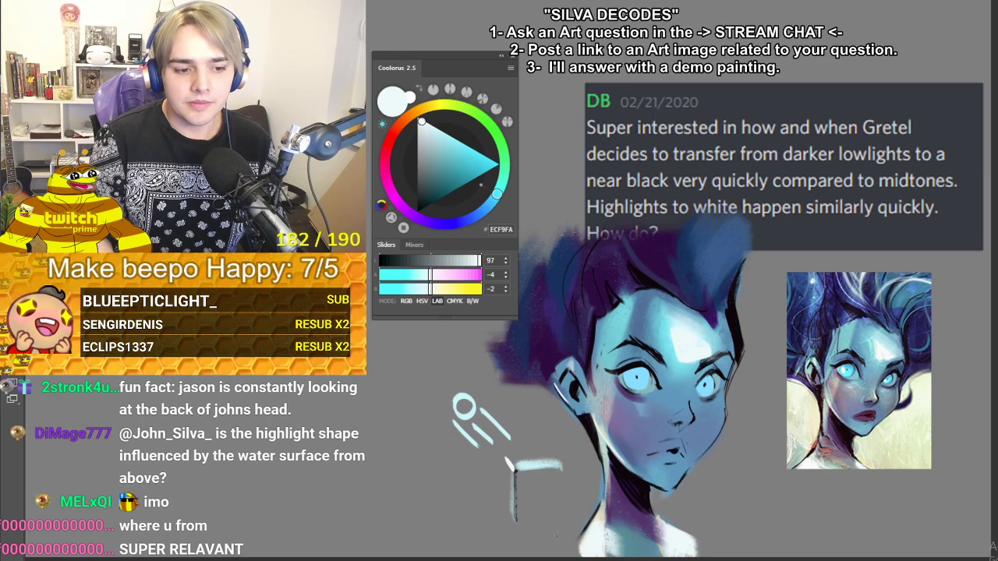
- Paint a near-white highlight along the nose, redoing the stroke, and sample skin blues such as #5B8EB3 and #5BA1BF around the nose and under the eye
mouse_move(688, 404)
left_mouse_down()
mouse_move(692, 421)
mouse_move(671, 424)
left_mouse_up()
key("ctrl+z")
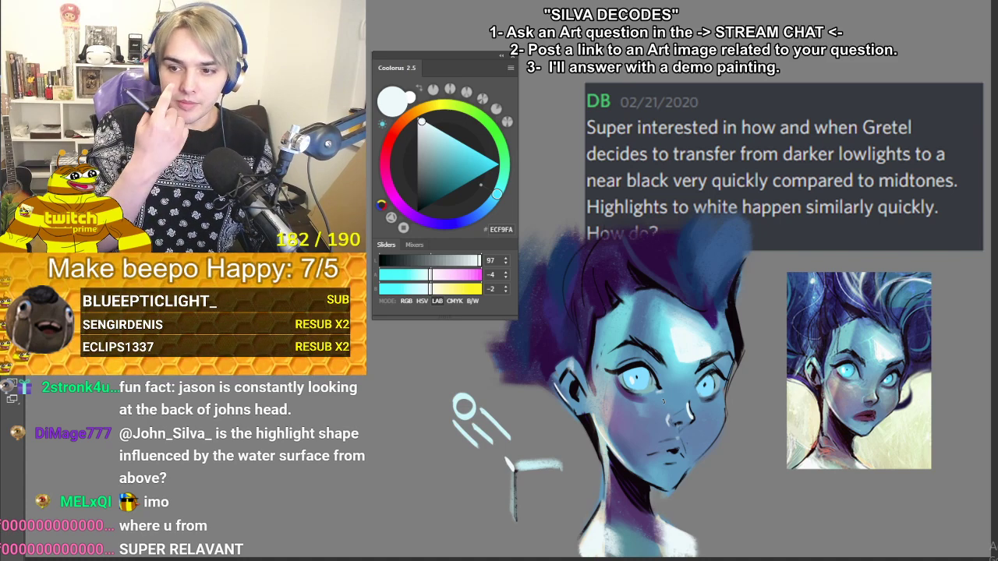
left_click(662, 421, "alt")
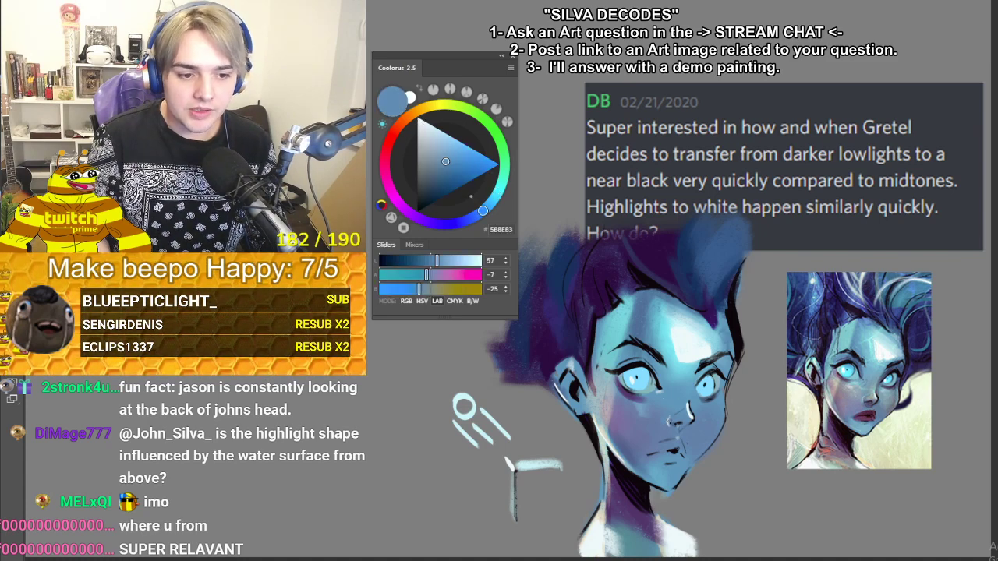
left_click(692, 407, "alt")
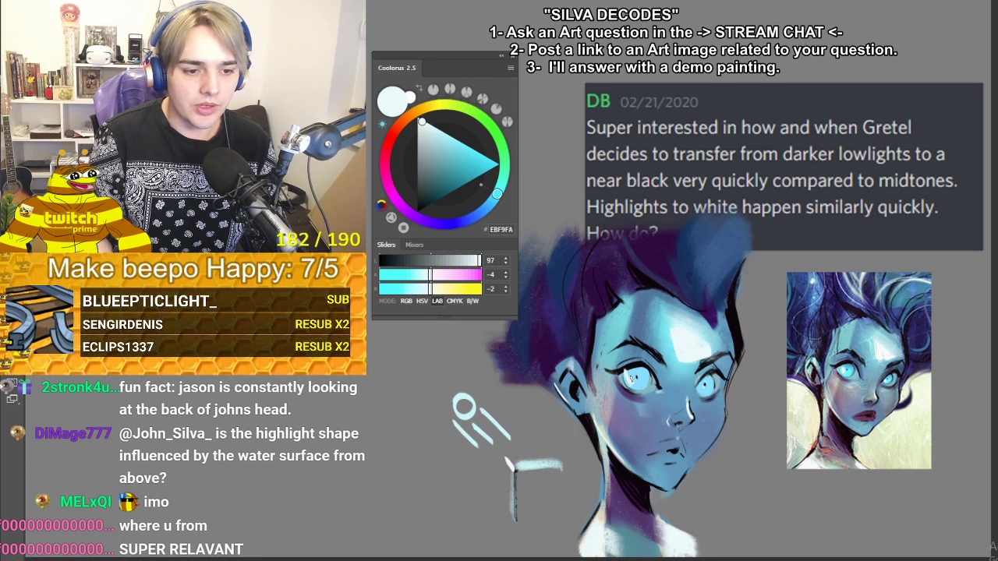
left_click(669, 465, "alt")
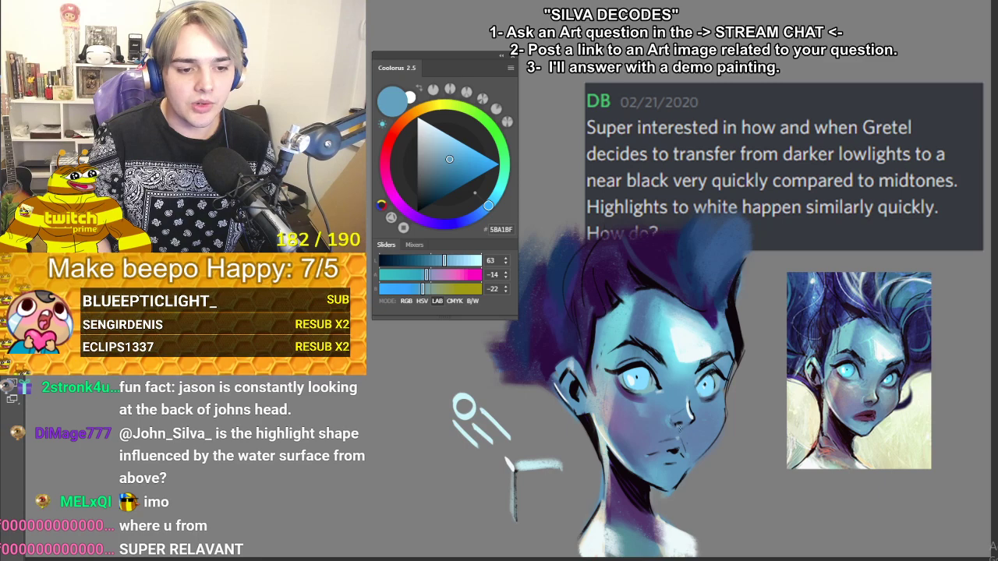
left_click(653, 396, "alt")
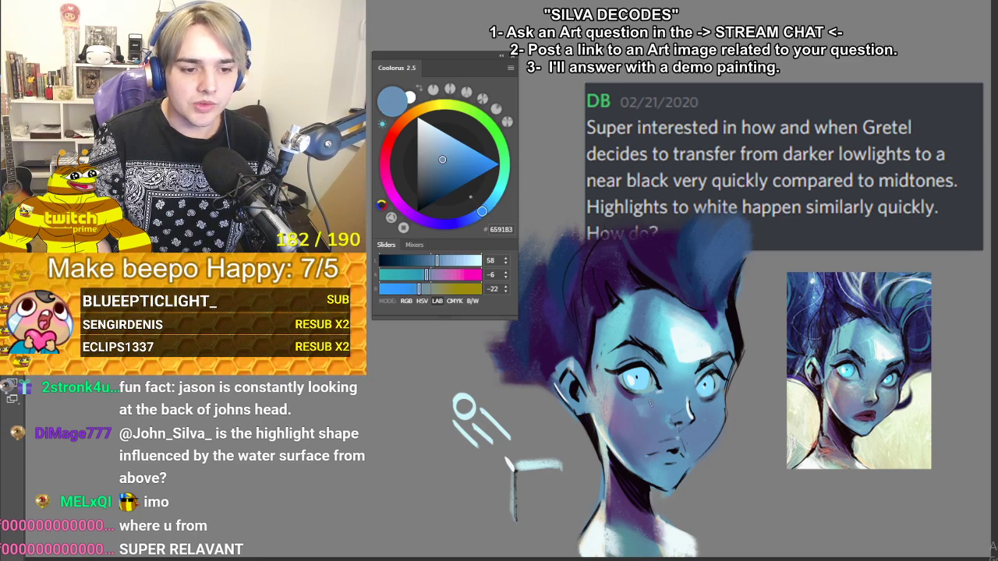
left_click(651, 400, "alt")
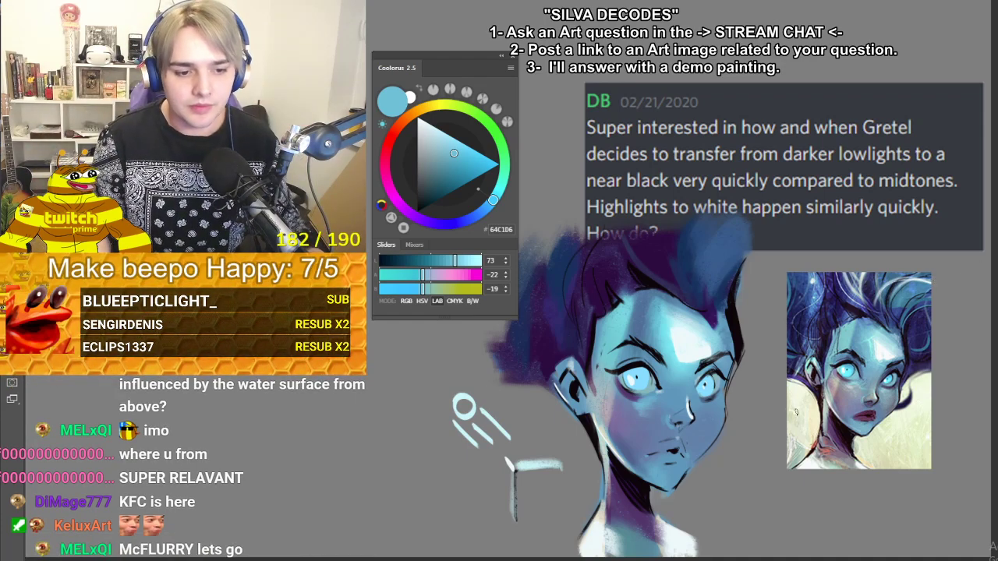
- Paint the lips in mauve #6C3E61 sampled from the reference and add a near-white #ECF9FA highlight on the lower lip
left_click(803, 422, "alt")
key("ctrl+z")
mouse_move(646, 454)
left_mouse_down()
mouse_move(680, 453)
mouse_move(655, 464)
mouse_move(684, 452)
left_mouse_up()
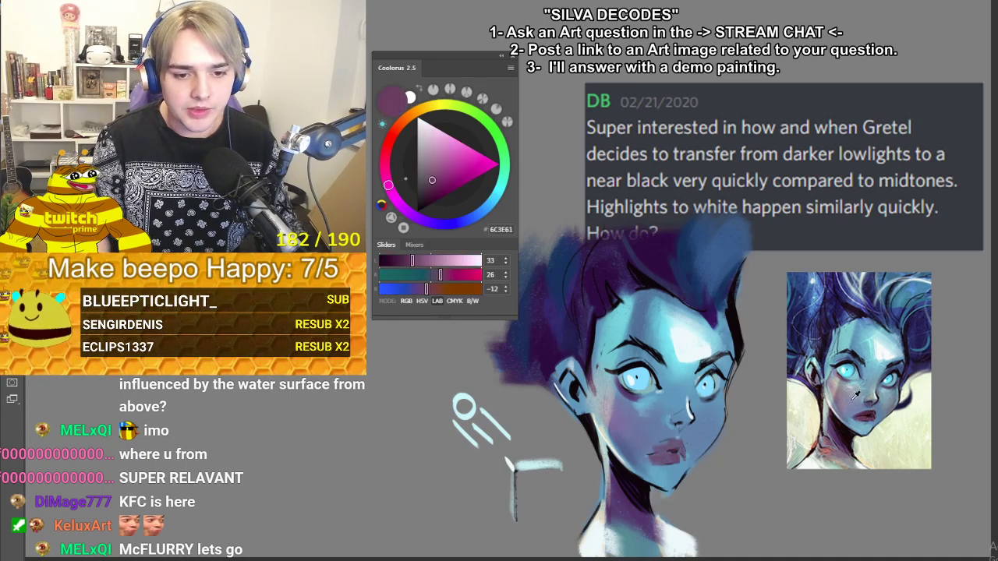
left_click(704, 341, "alt")
left_click_drag(666, 457, 677, 458)
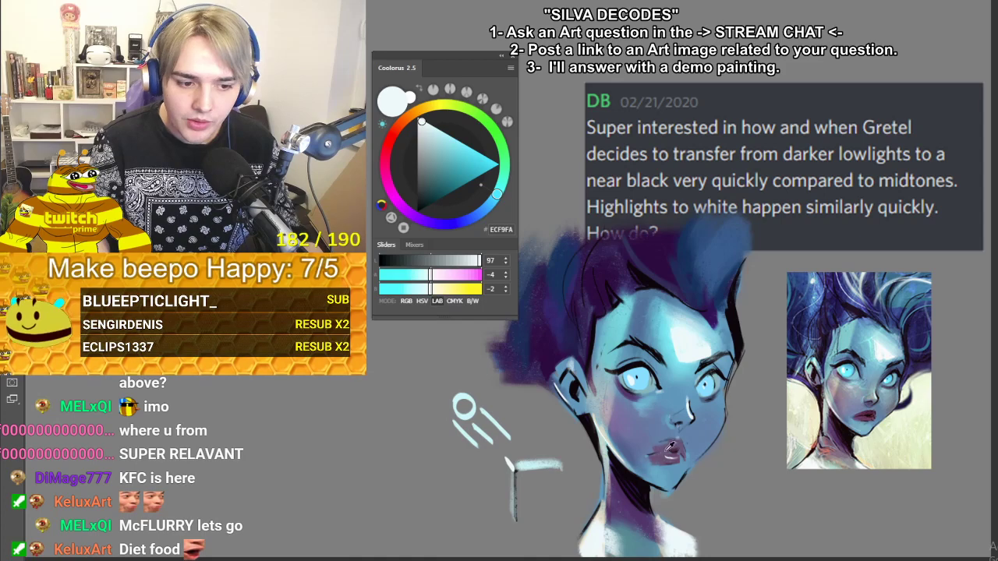
- Repaint the lips with plum #714260 from the reference, and sample the skin blues below the lips, on the forehead and near the eye
left_click(664, 466, "alt")
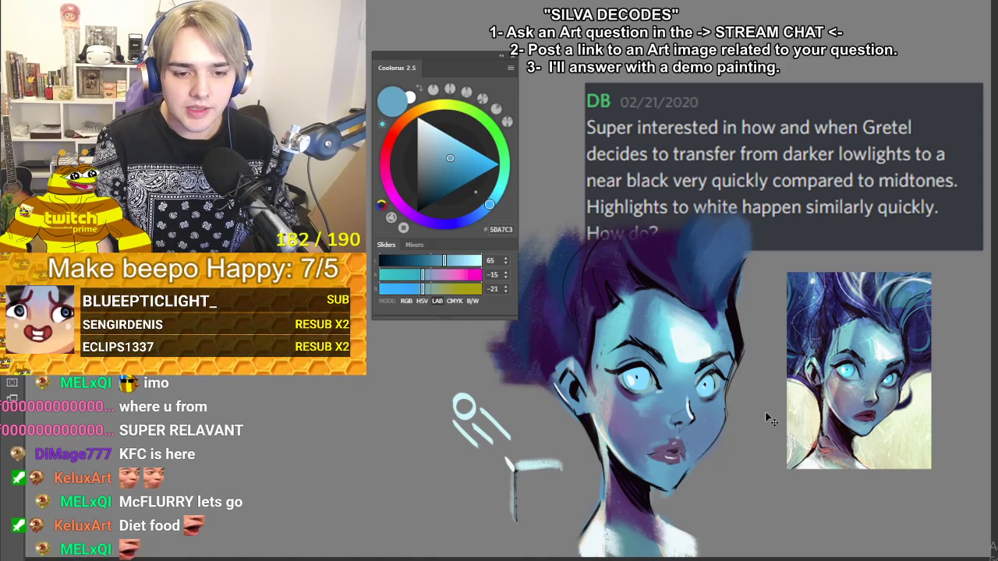
left_click(867, 413, "alt")
mouse_move(653, 461)
left_mouse_down()
mouse_move(677, 459)
mouse_move(673, 449)
left_mouse_up()
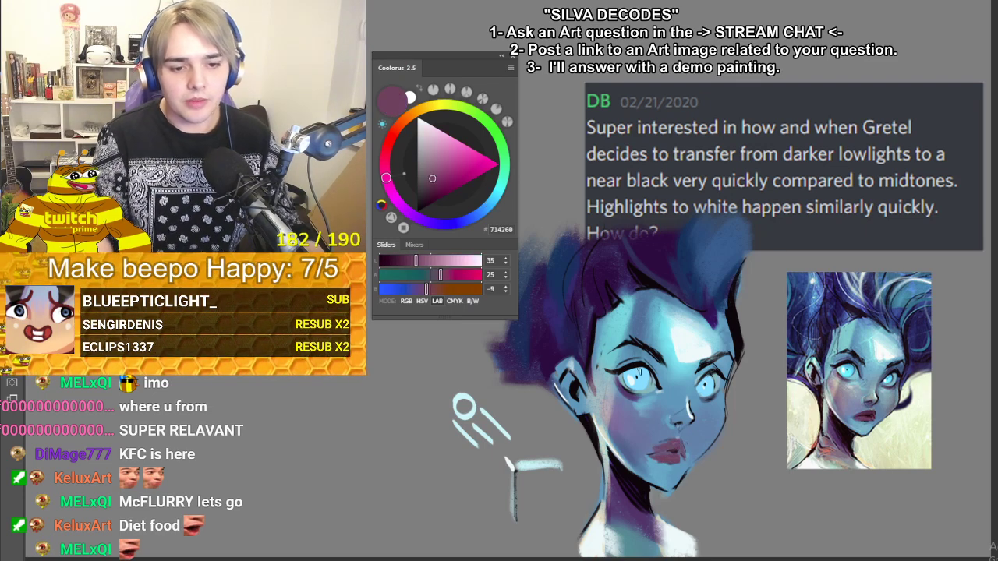
left_click(645, 314, "alt")
left_click(647, 362, "alt")
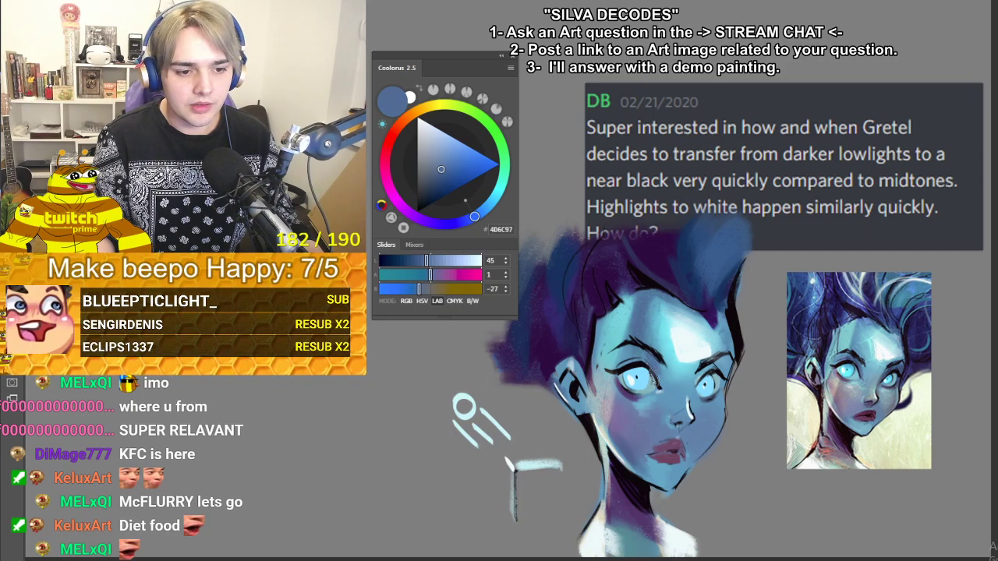
- Brush curved near-white #ECF9FA locks rising from the top of the hair, redoing the first stroke
left_click(694, 350, "alt")
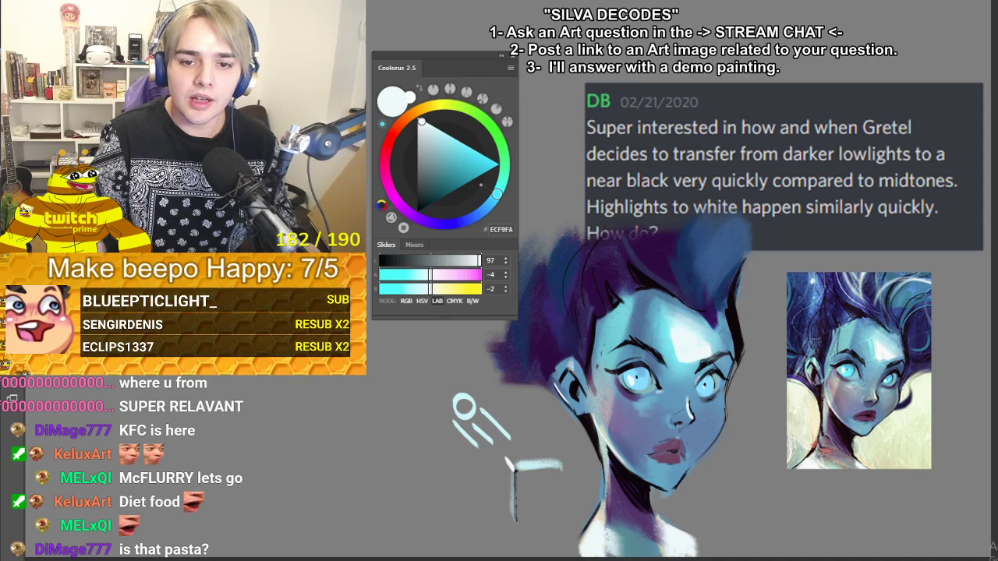
left_click_drag(644, 205, 691, 287)
key("ctrl+z")
left_click_drag(637, 164, 672, 266)
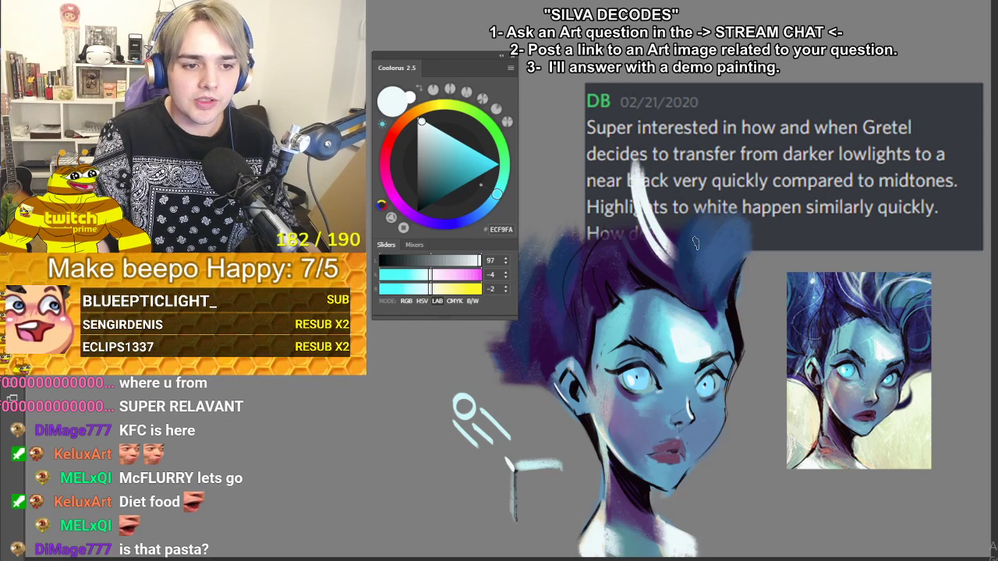
left_click_drag(665, 223, 688, 164)
left_click_drag(694, 150, 679, 226)
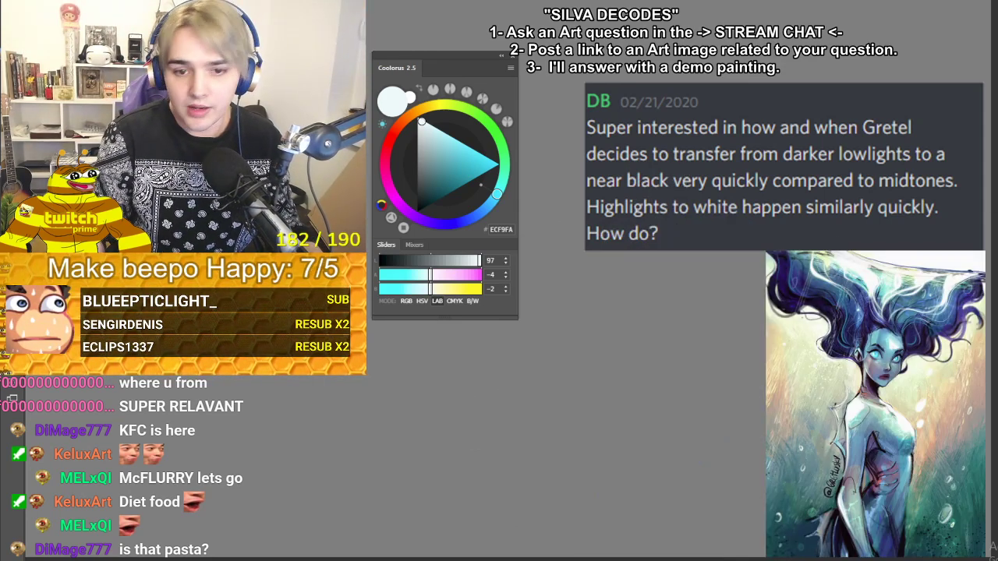
key("ctrl+z")
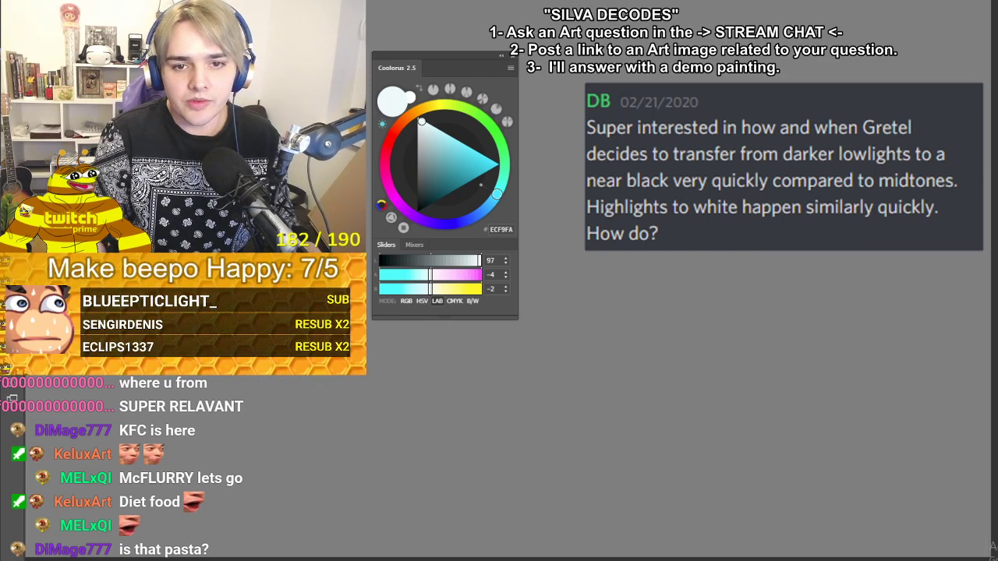
key("ctrl+z")
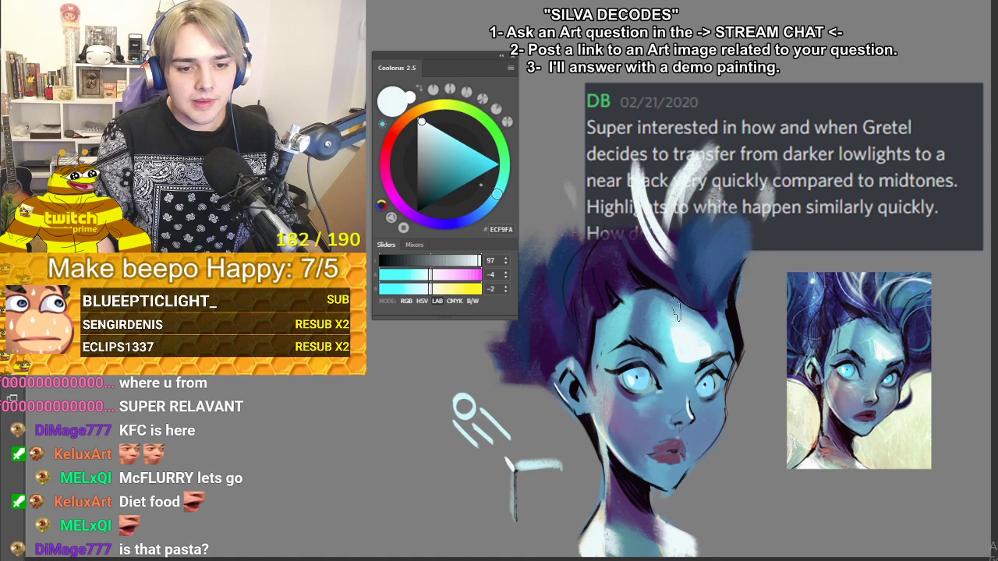
- Retouch the face with colours sampled from it, including nose blue #5C9FBE, cheek violet #7273A2 and shadow blue #4D6C8A near the far eye
left_click(689, 401, "alt")
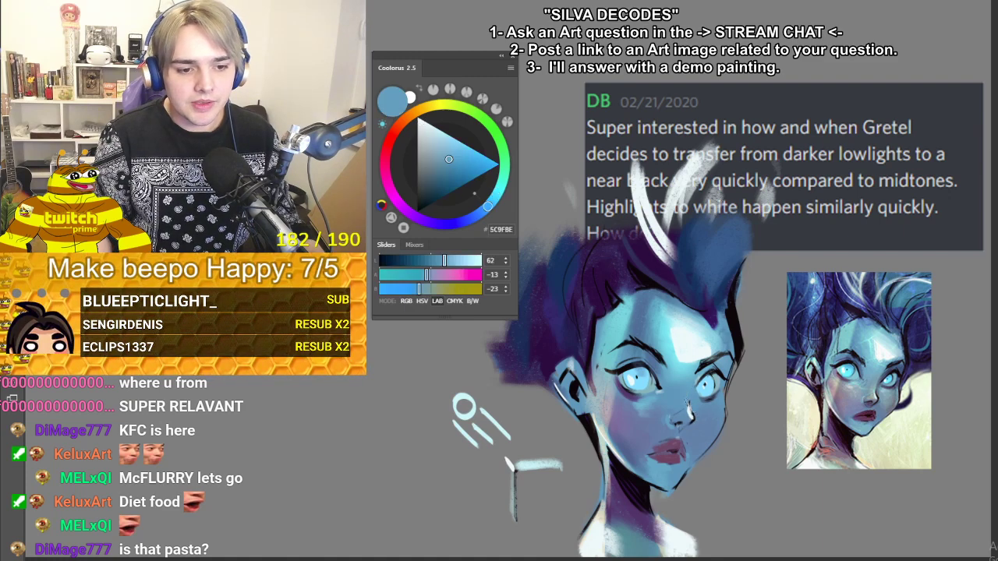
left_click(632, 421, "alt")
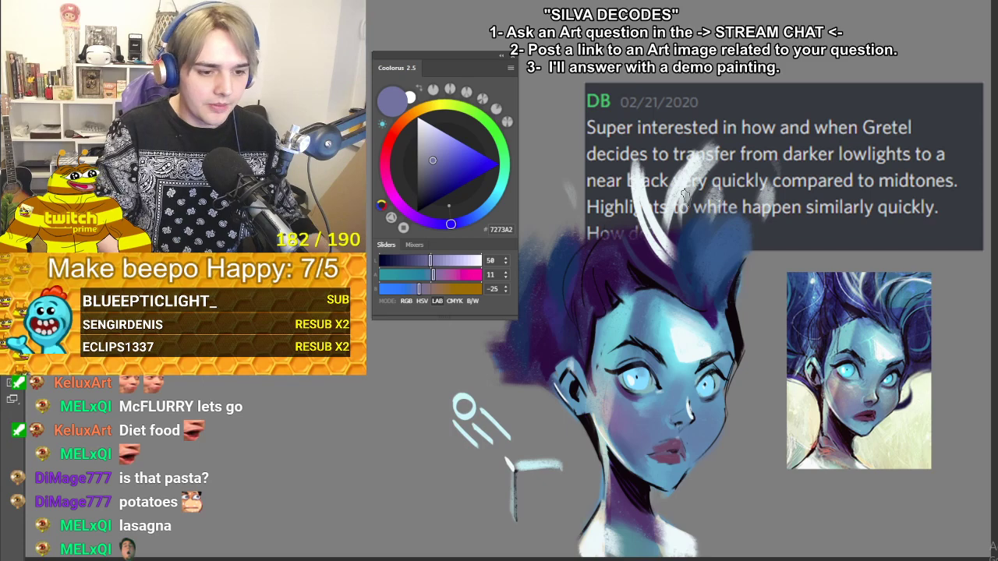
mouse_move(557, 422)
left_mouse_down()
mouse_move(607, 432)
mouse_move(581, 450)
mouse_move(573, 430)
left_mouse_up()
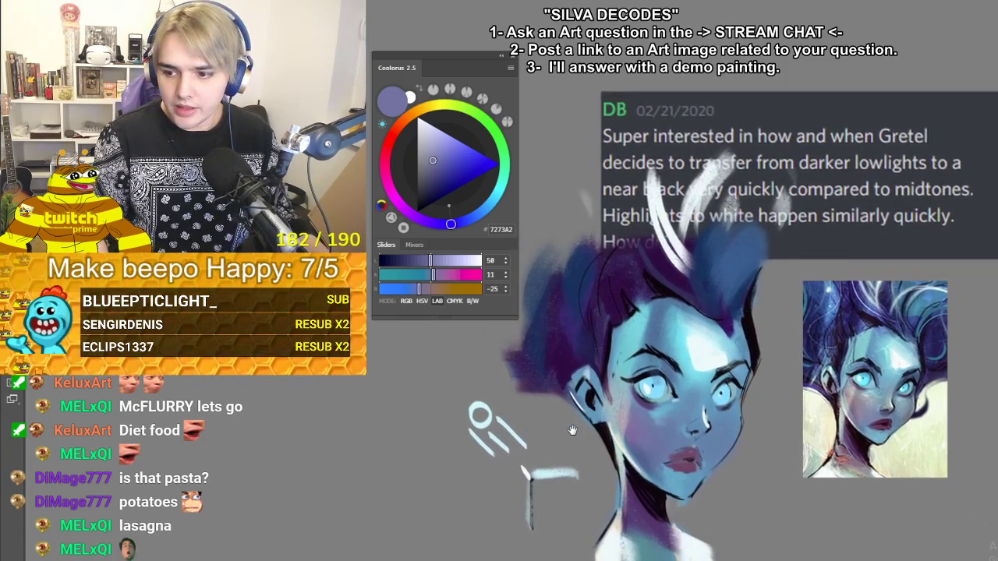
left_click(536, 473, "alt")
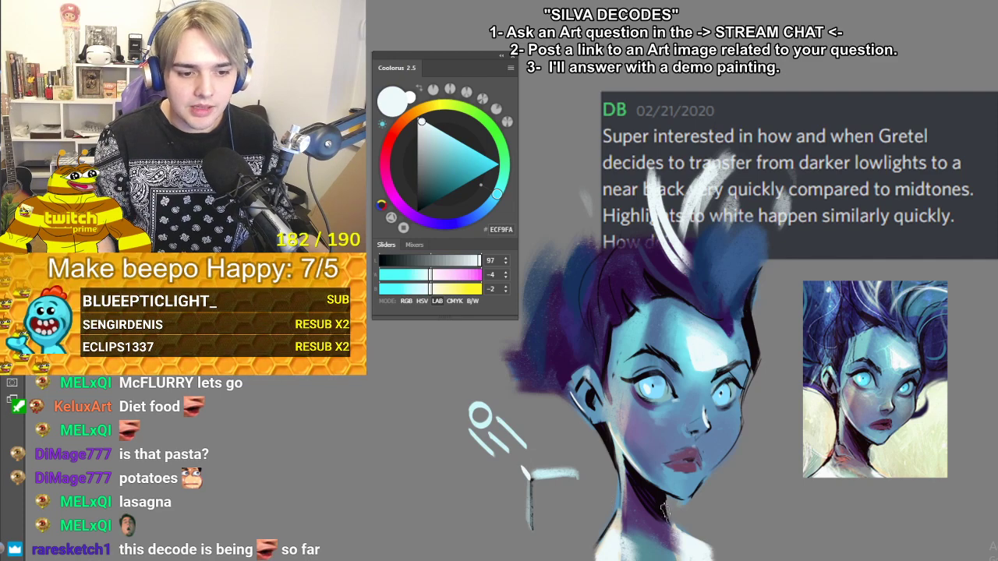
left_click(723, 399, "alt")
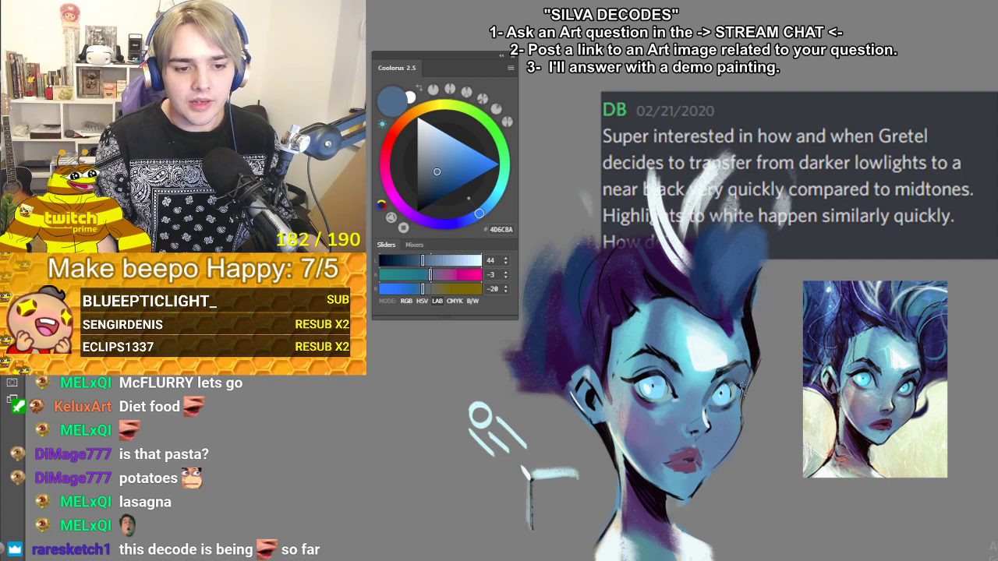
- Paint a dark purple #3D2050 mass of hair behind the far side of the face, undoing stray strokes
left_click(745, 410, "alt")
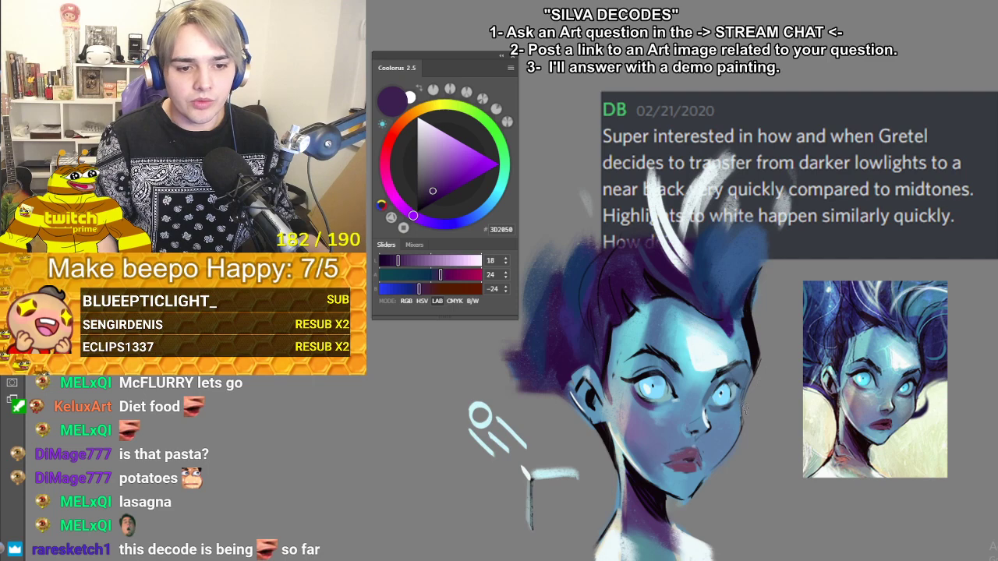
key("ctrl+z")
mouse_move(739, 421)
left_mouse_down()
mouse_move(774, 361)
mouse_move(773, 341)
mouse_move(798, 337)
left_mouse_up()
mouse_move(764, 306)
left_mouse_down()
mouse_move(754, 348)
mouse_move(802, 282)
left_mouse_up()
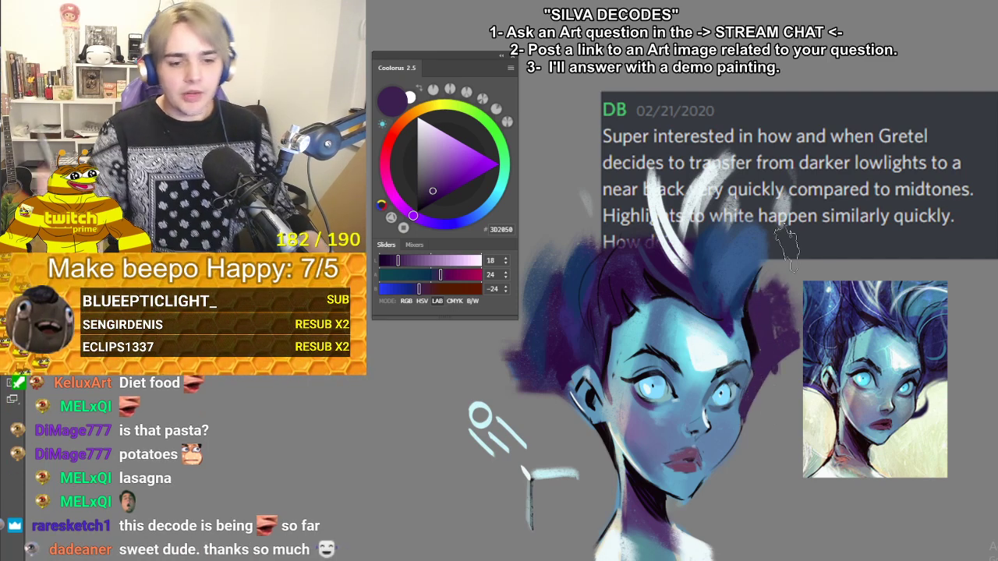
key("ctrl+z")
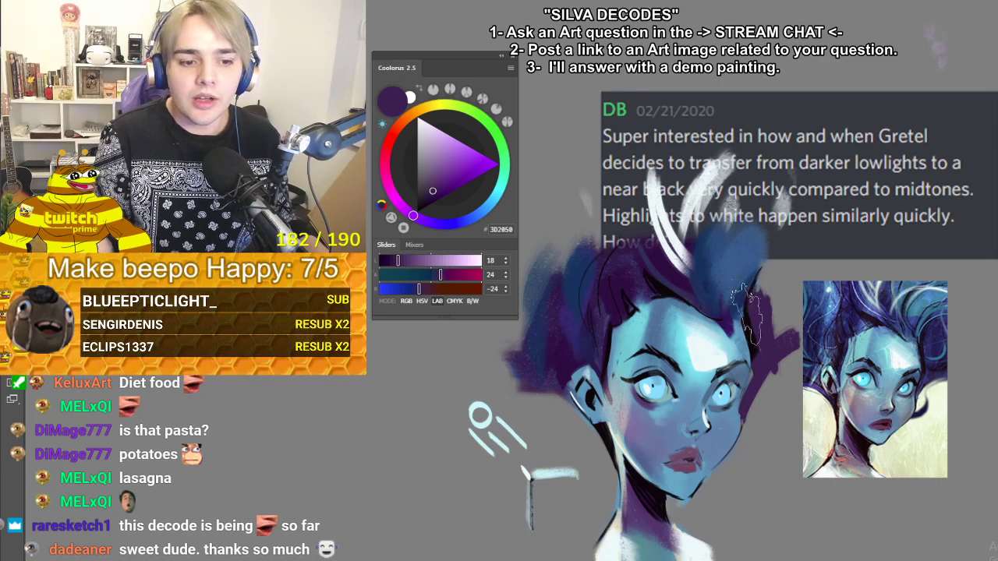
- Sample cyan #68E0E9 from the forehead and darken it to teal #36959C as the brush colour
left_click(669, 340, "alt")
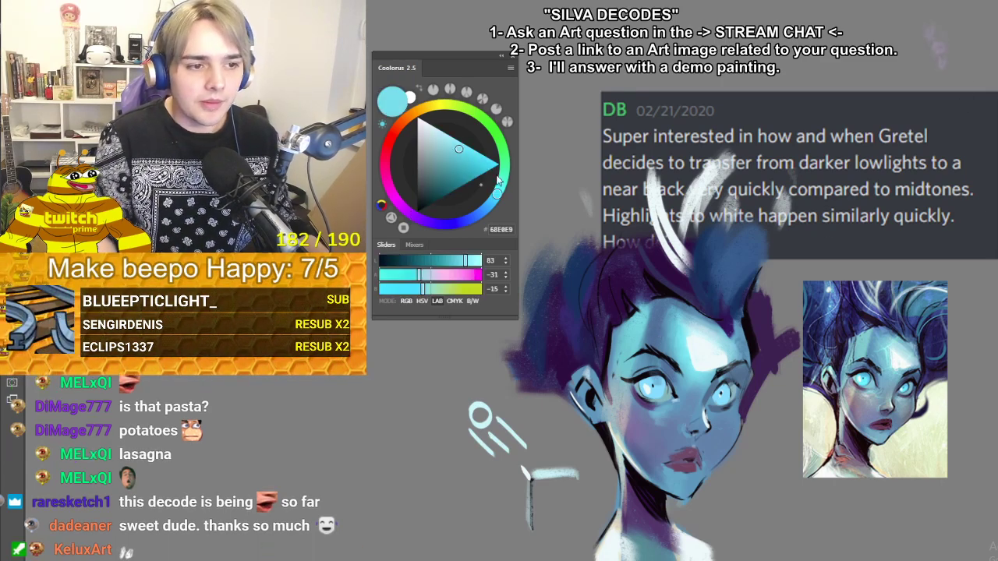
left_click(450, 173)
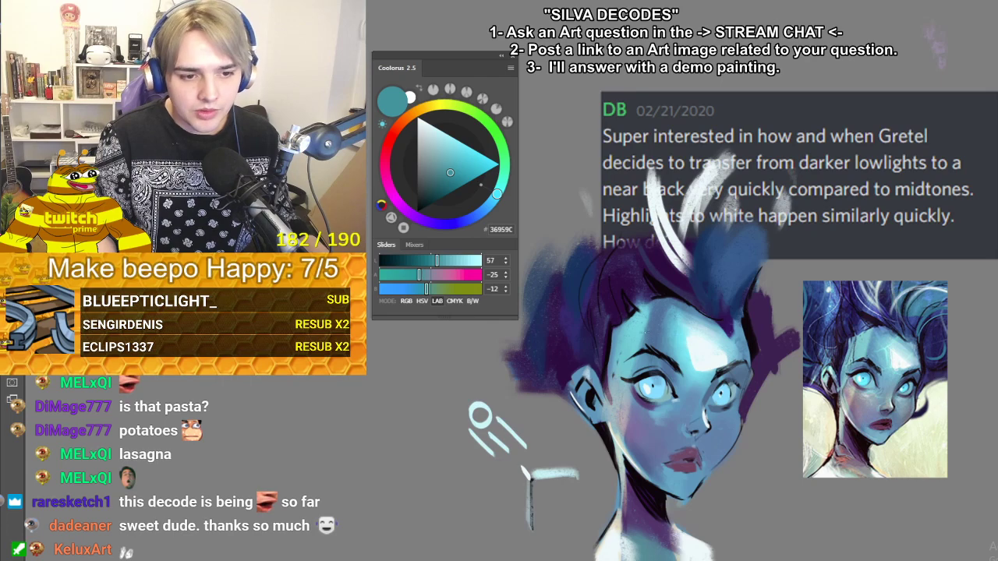